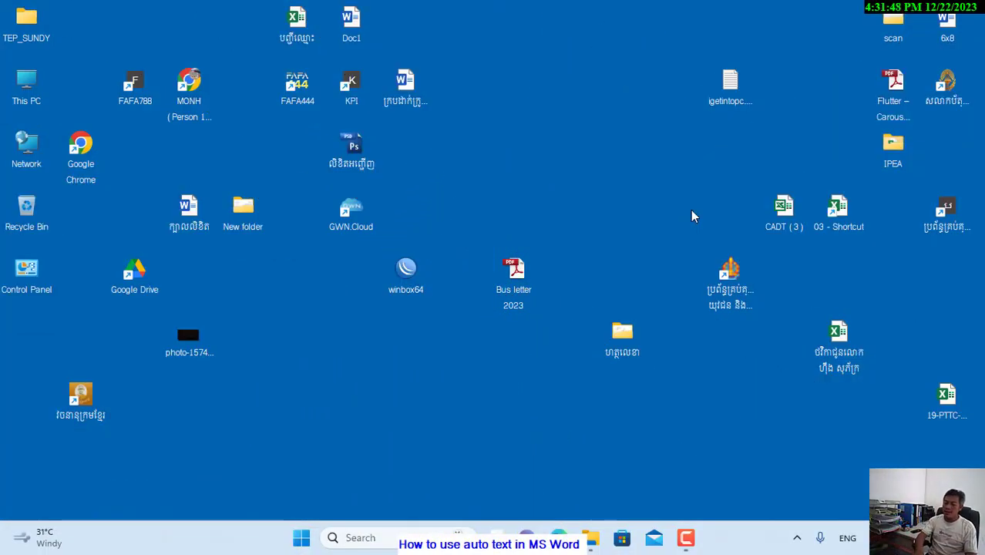
Step: Launch Word from the Run box and create a new blank document
key(super+r)
key(Return)
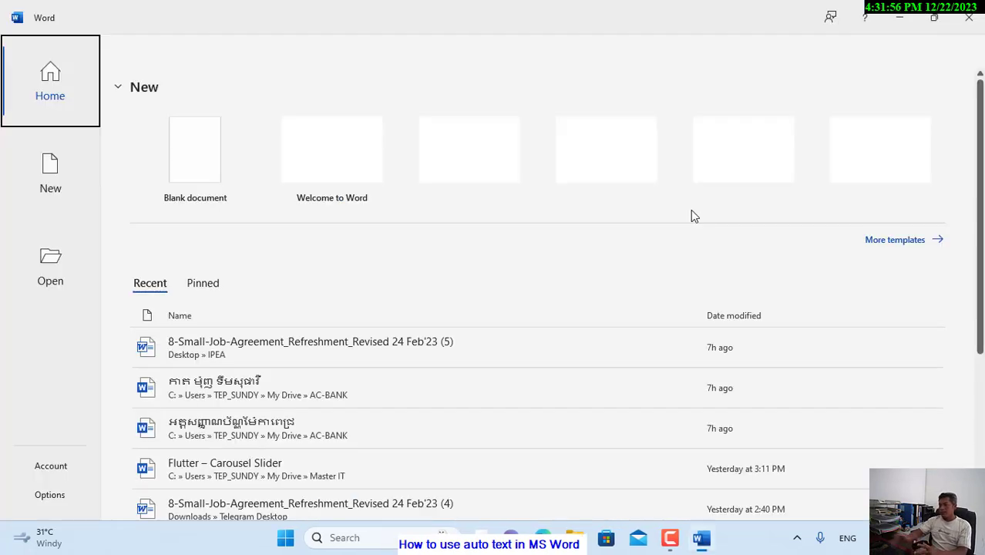
click(195, 150)
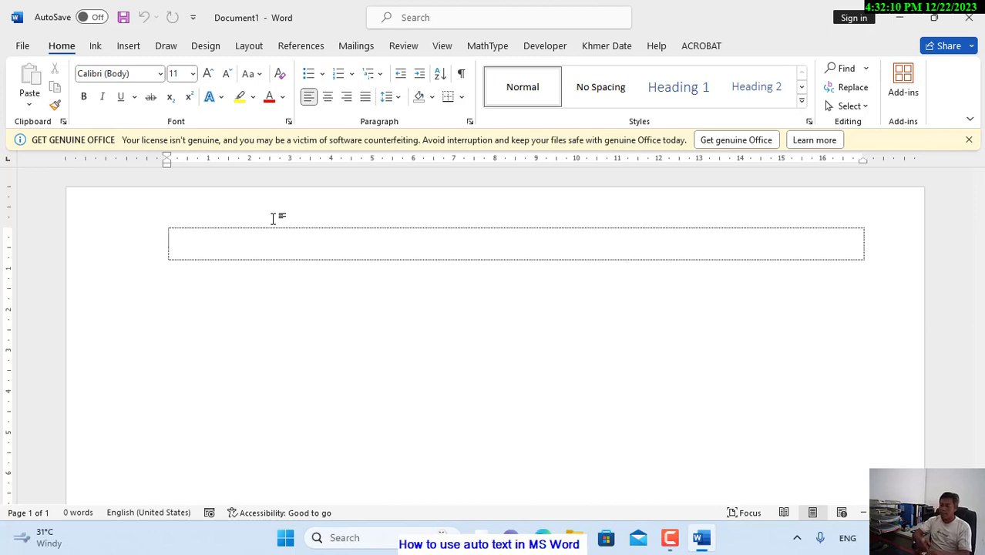
Step: Centre the first row and type the Khmer title ព្រះរាជាណាចក្រកម្ពុជា
key(ctrl+e)
key(alt+shift)
text(ព្រះ)
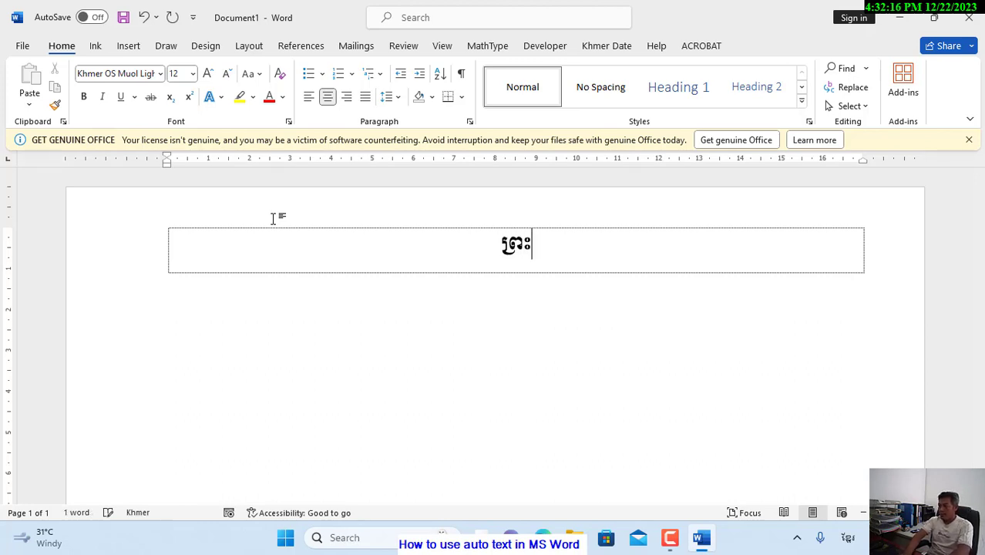
text(រាជាណាច)
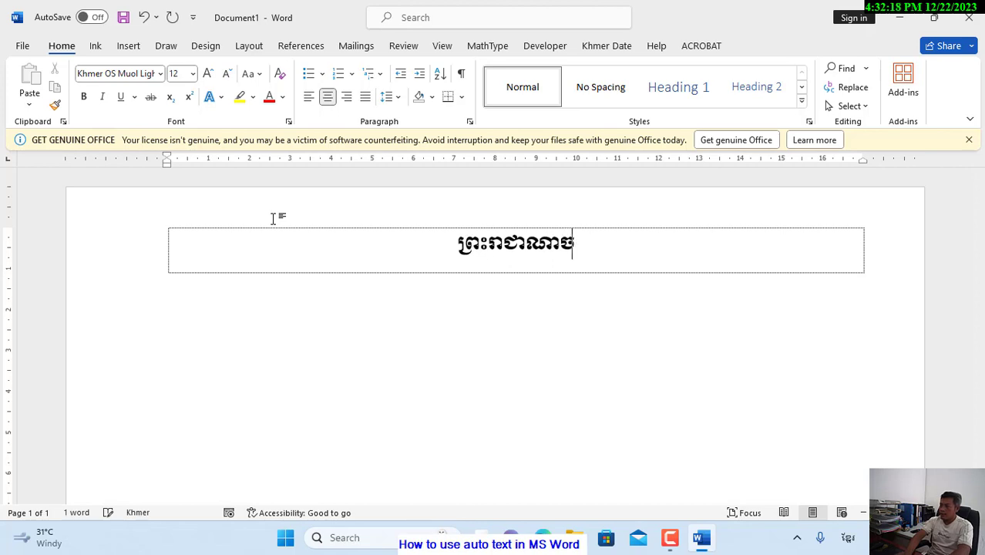
text(ក្រកម្ព)
key(BackSpace)
key(BackSpace)
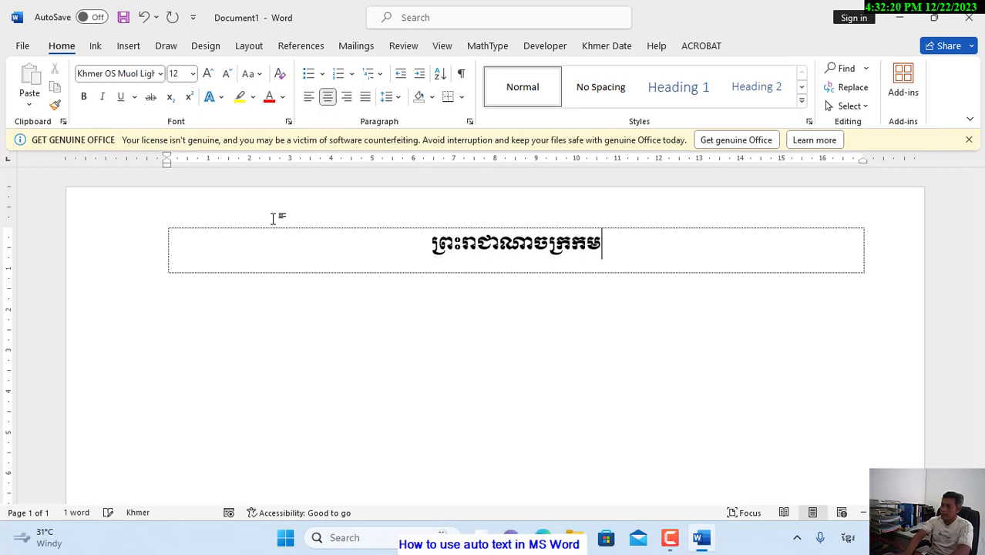
text(ុជា)
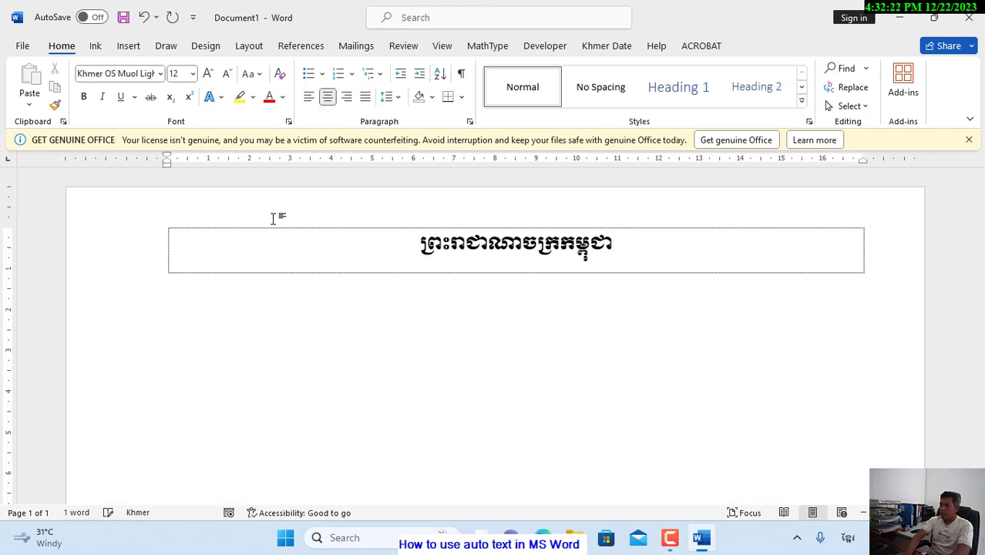
Step: Add a second row with the motto ជាតិ សាសនា ព្រះមហាក្សត្រ
key(Tab)
text(ាតិ ស)
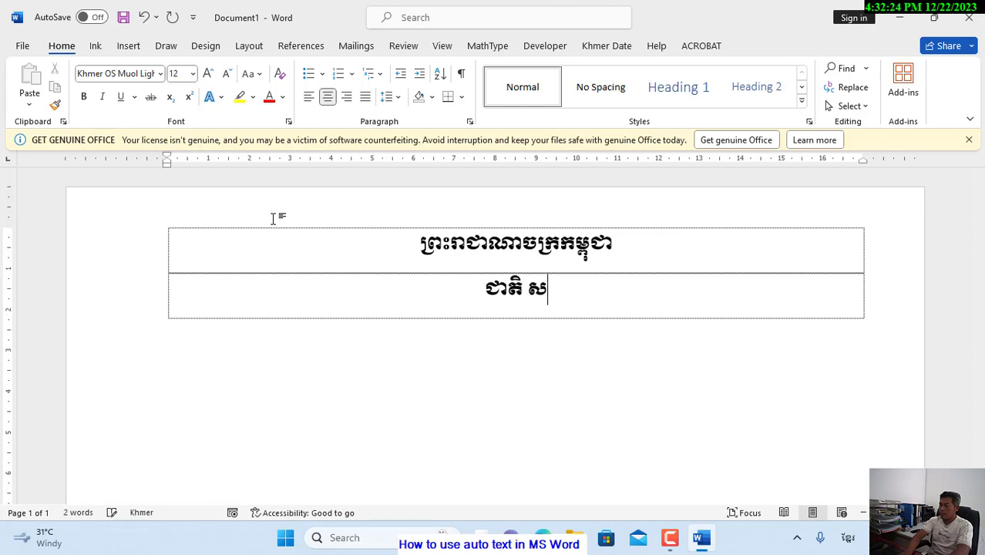
text(ាសនាព្រះ)
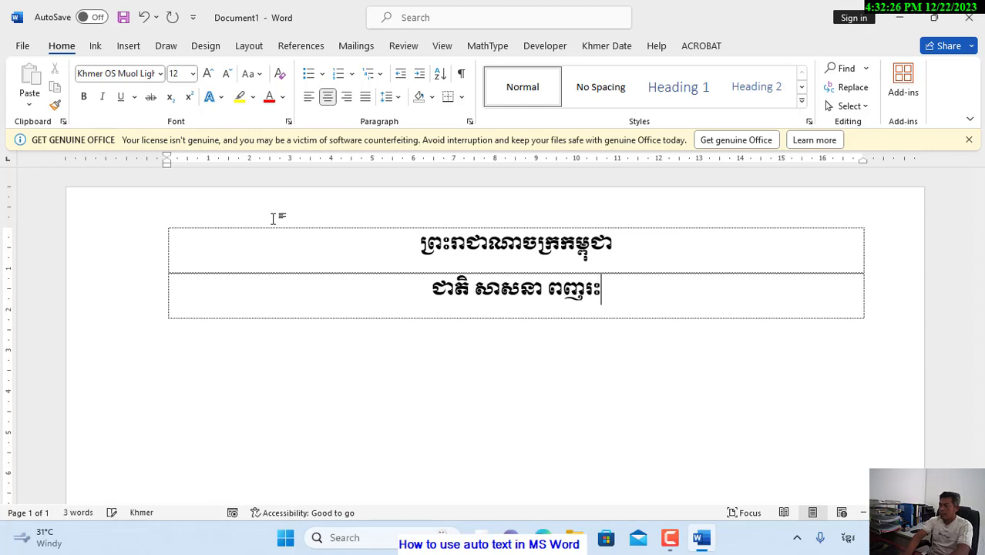
key(BackSpace)
key(BackSpace)
key(BackSpace)
key(BackSpace)
text(្)
key(BackSpace)
text(ព)
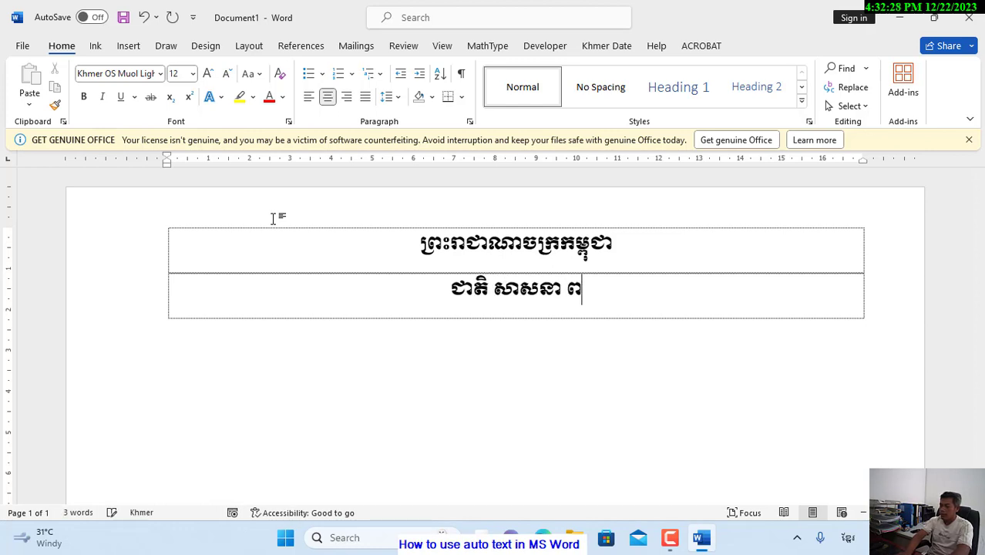
text(្រះមហាក)
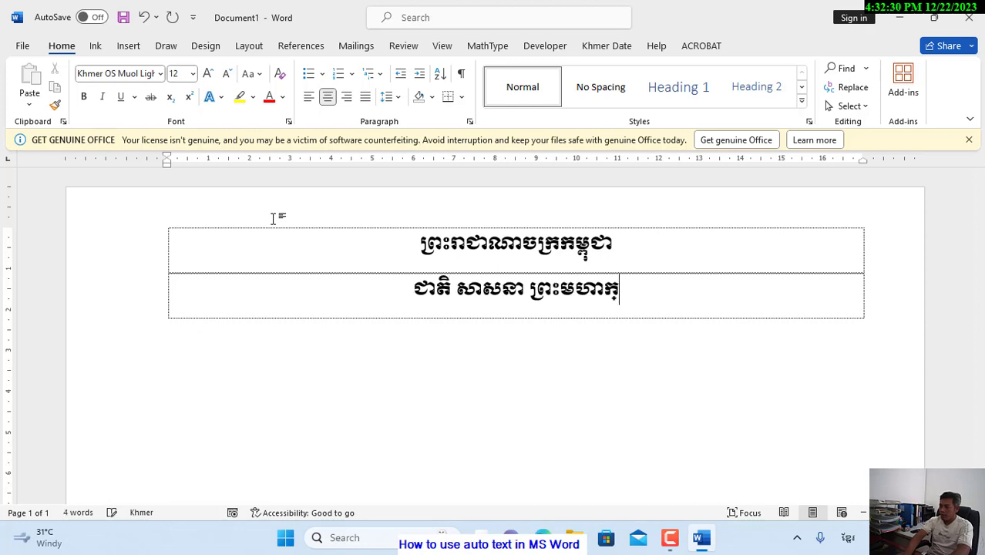
text(្សត្រ)
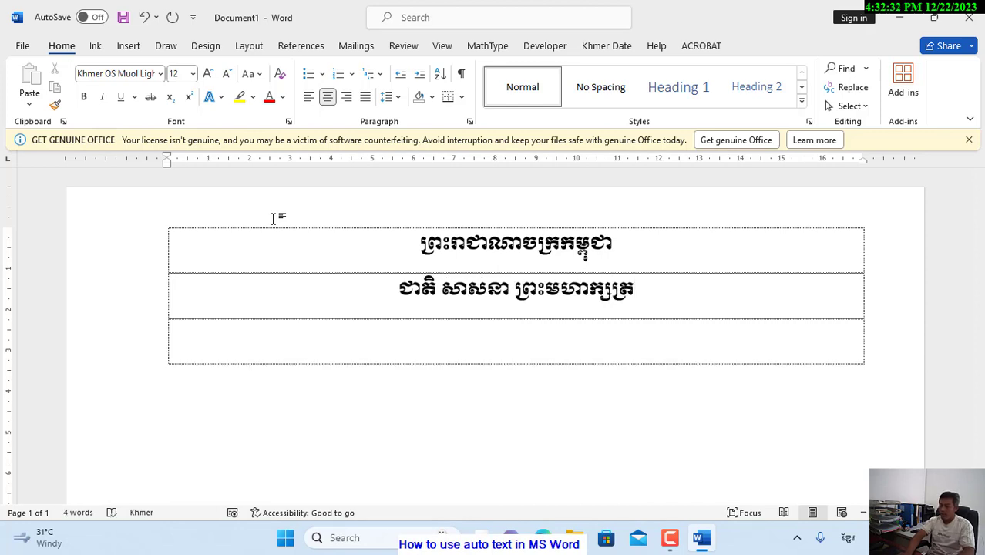
Step: Insert a Tacteing-font divider ornament in the third row and enlarge it to size 16
click(159, 74)
click(174, 217)
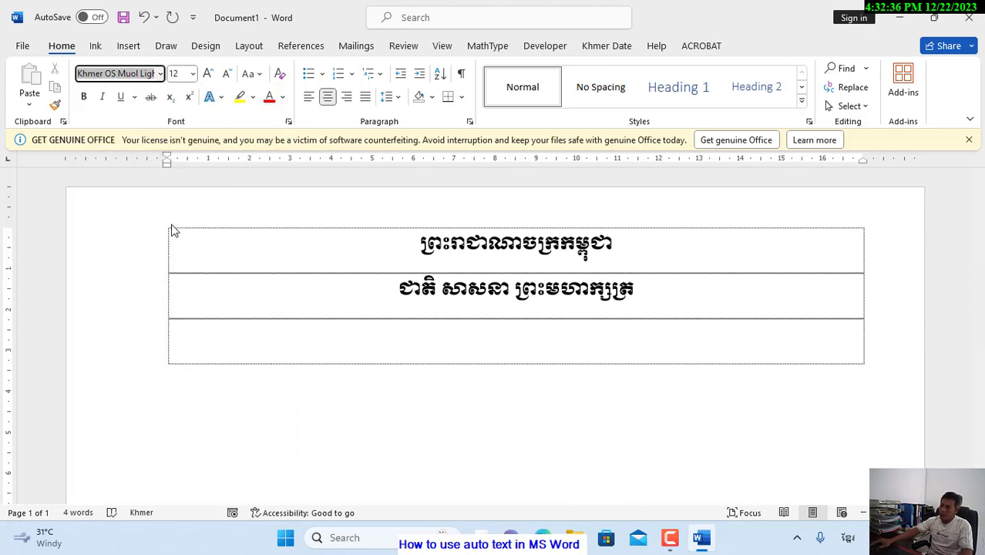
text(3)
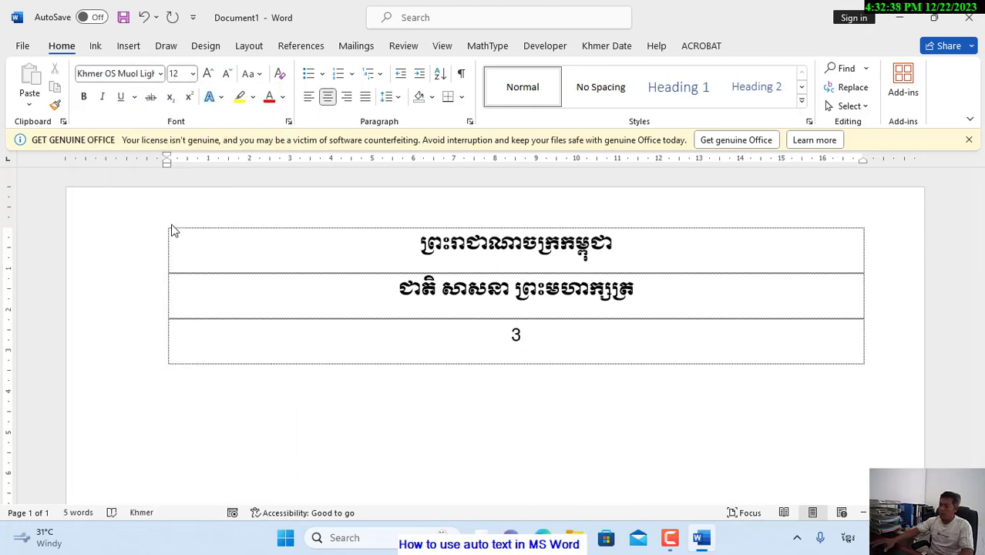
key(alt+shift)
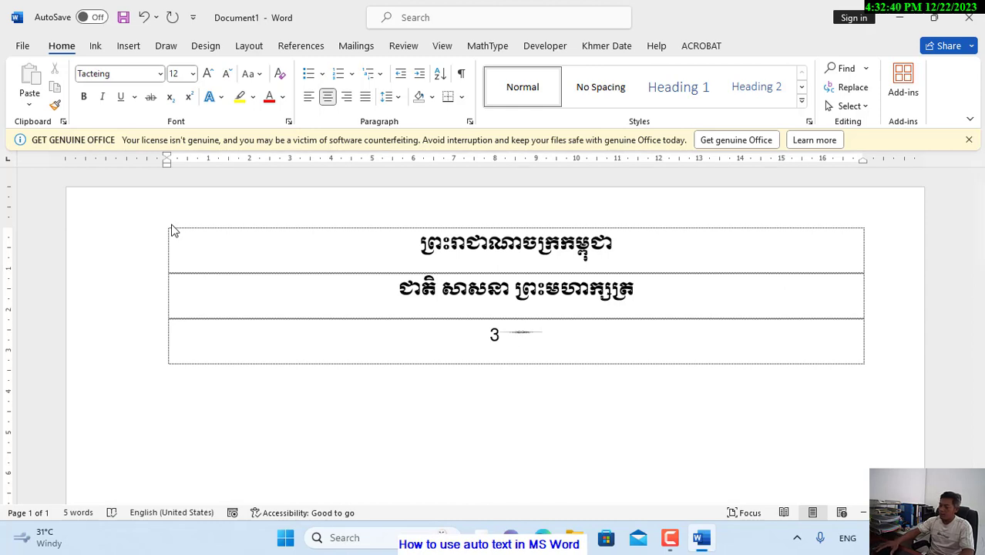
key(BackSpace)
key(alt+shift)
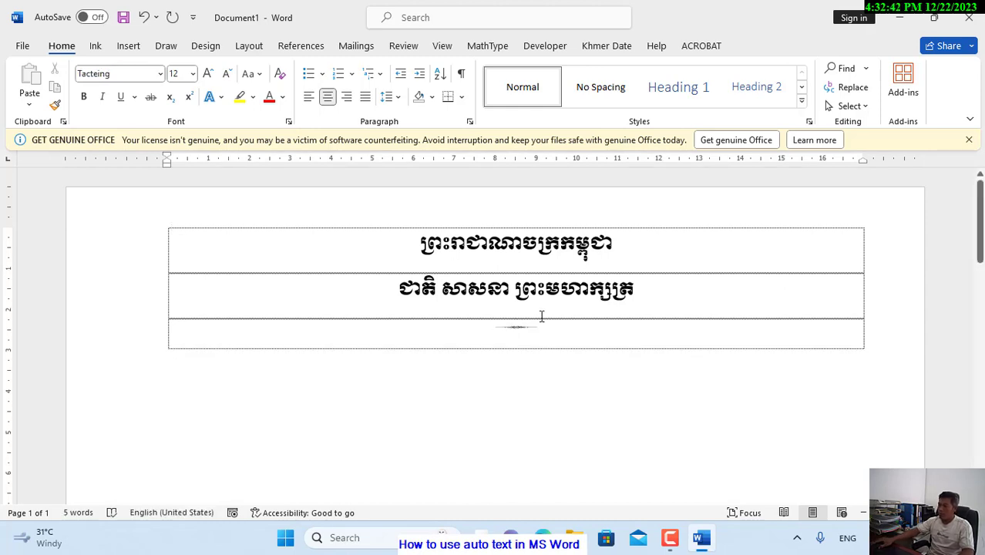
drag(561, 323, 488, 327)
click(208, 73)
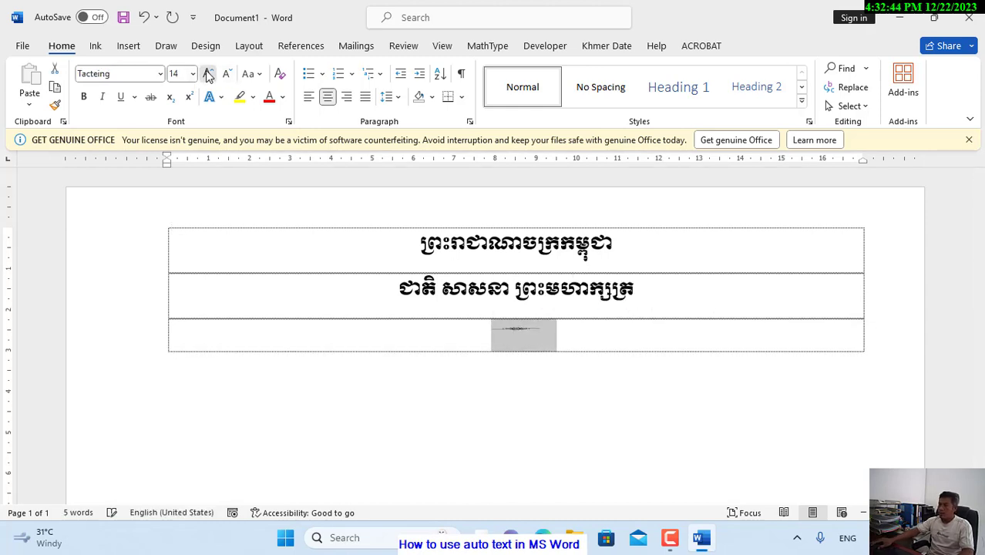
click(208, 74)
click(621, 339)
Step: Add an empty, justified fourth row below the divider
key(Tab)
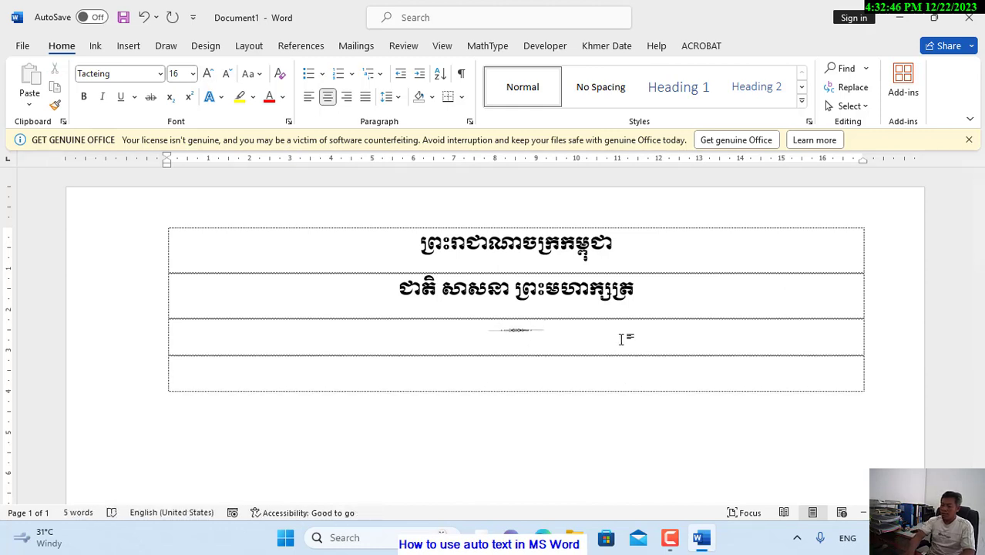
key(ctrl+j)
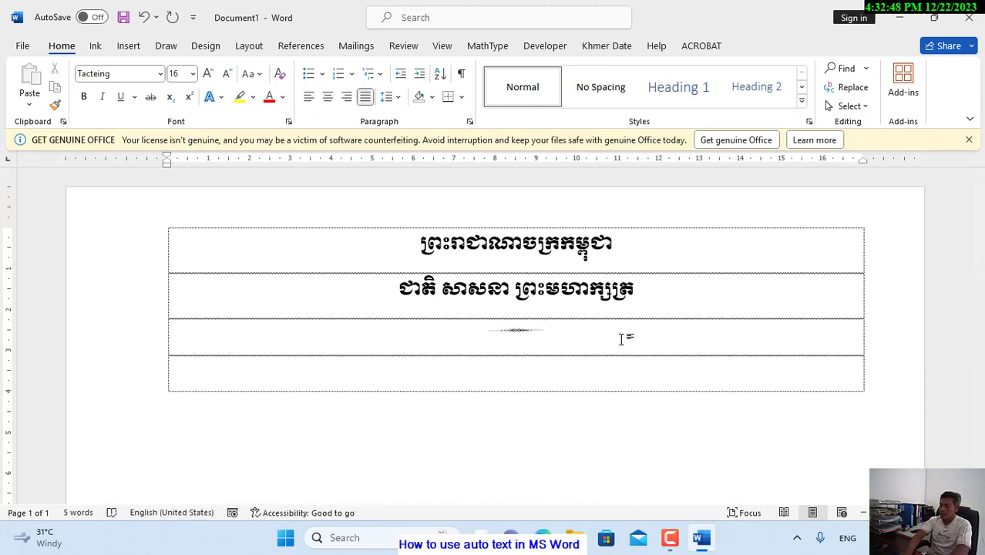
text(៙)
key(BackSpace)
key(BackSpace)
Step: Add the institute row សាលាគរុកោសល្យ និងវិក្រឹតការខេត្តស្វាយរៀង in Khmer
key(alt+shift)
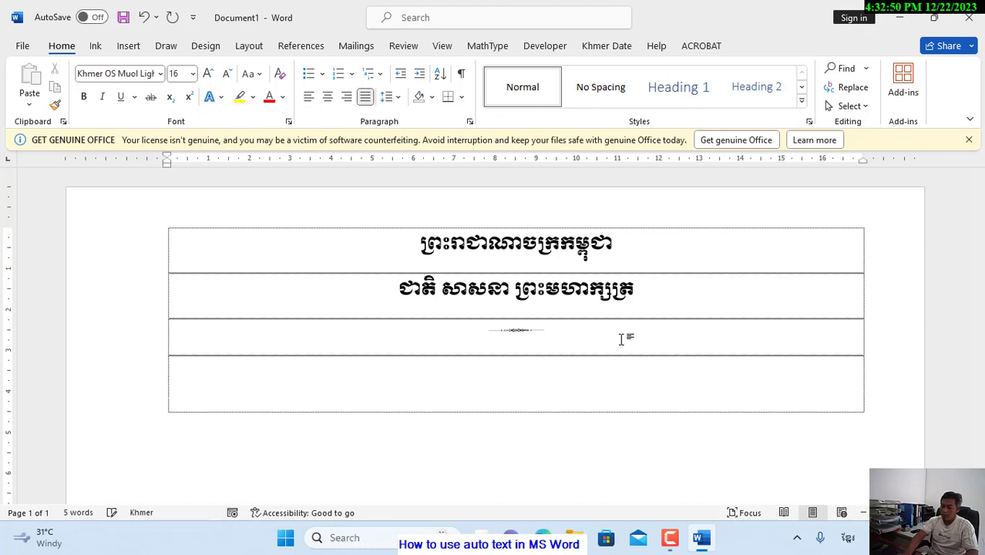
key(alt+shift)
key(alt+shift)
text(ក្រសួងអប់រំ យុវជន និងកីឡា)
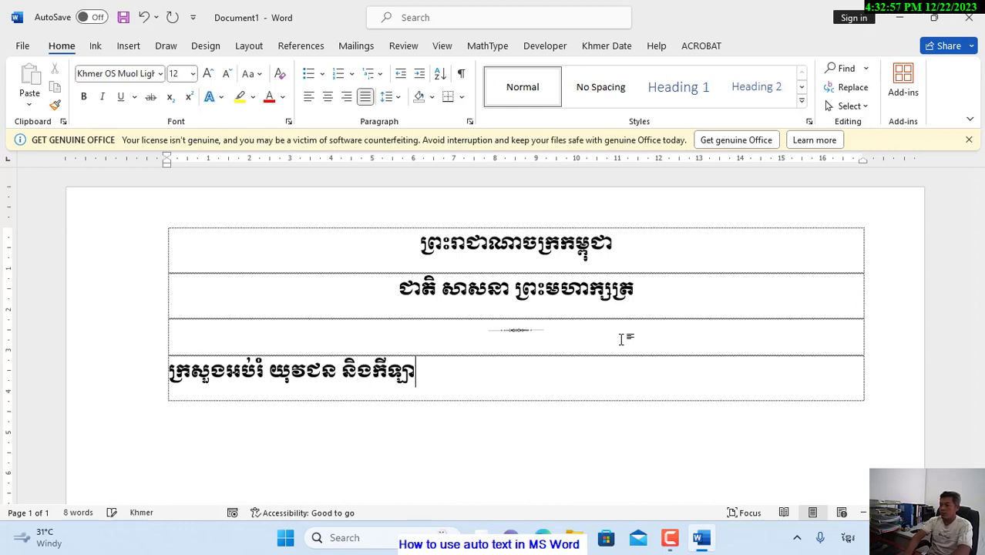
key(Tab)
text(ខា)
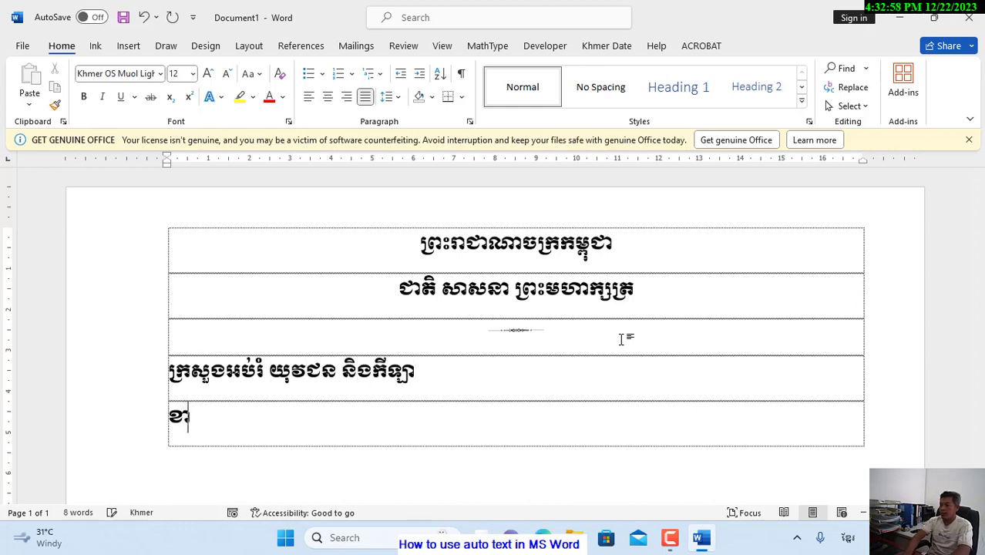
text(លា)
key(BackSpace)
key(BackSpace)
key(BackSpace)
text(សាលា)
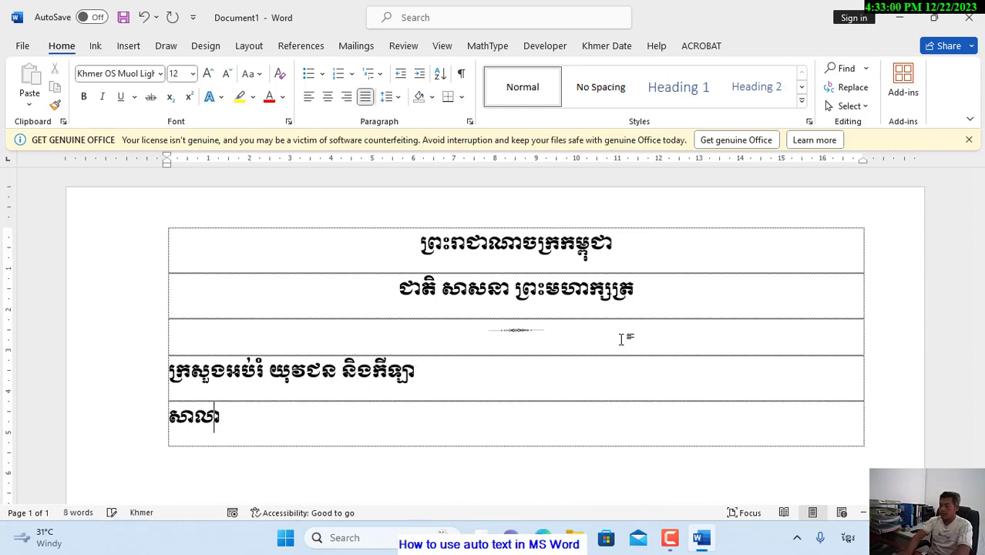
text(គរុកោសល្យ ន)
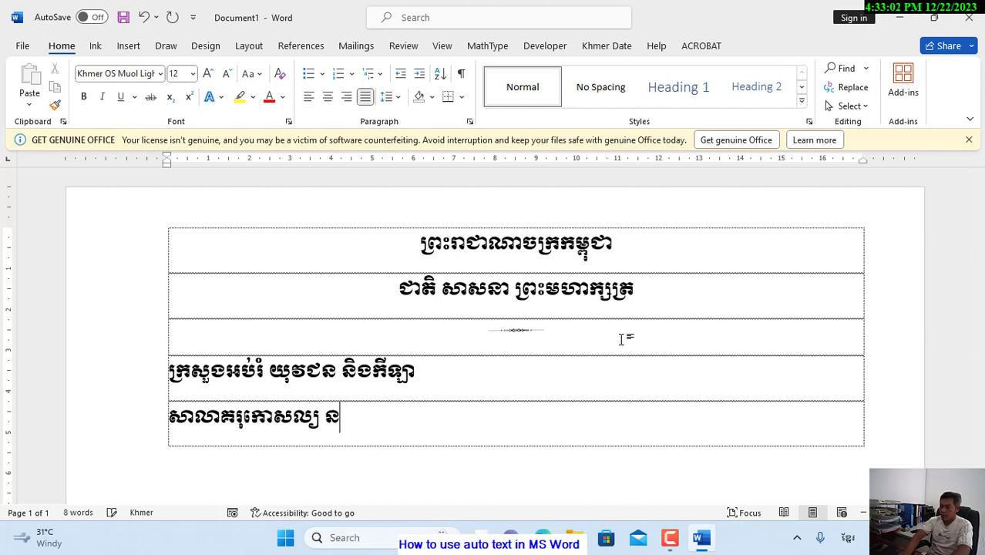
text(ិងវិក្រឹតកា)
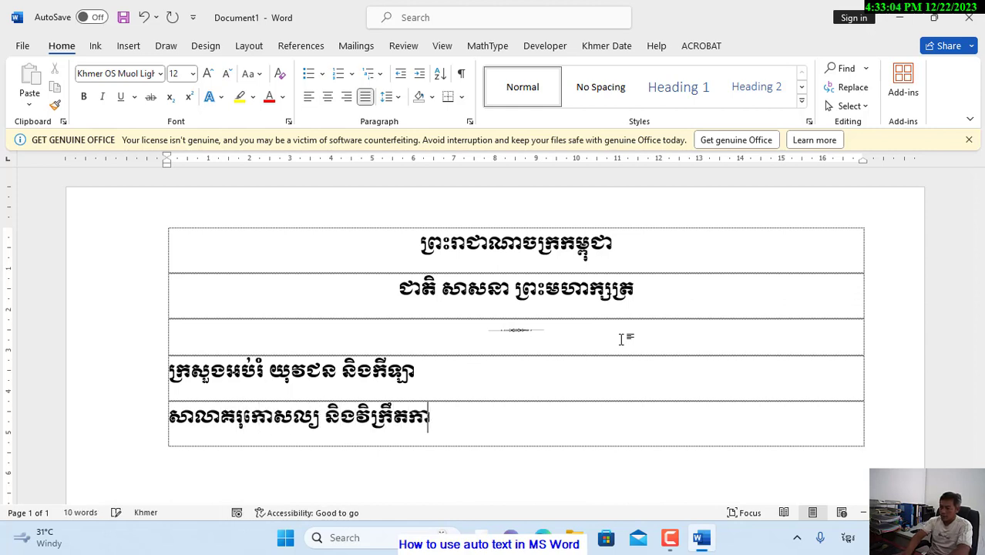
text(រខេត្តស្វាយរៀង)
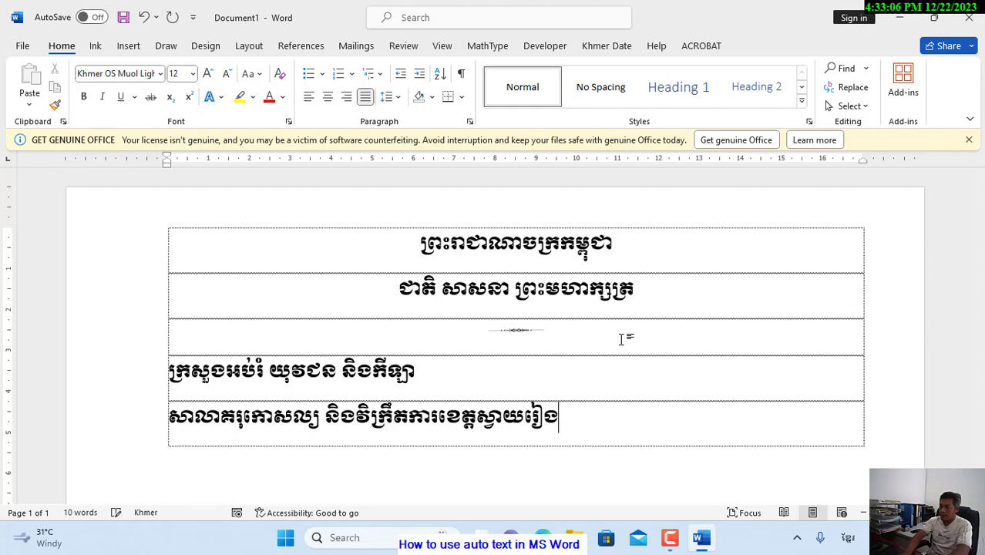
Step: Add a reference-number row beginning with លេខ
key(Tab)
text(លេខ)
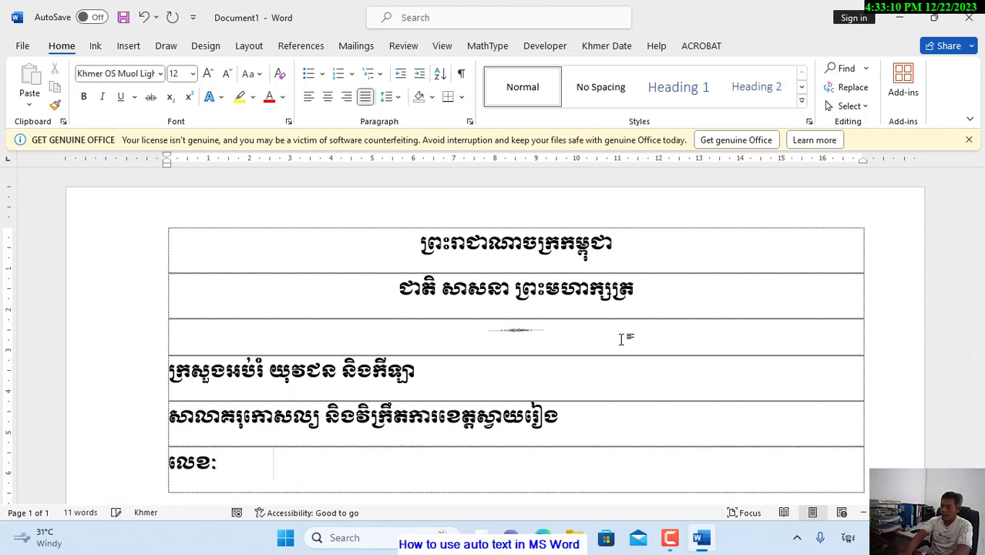
text(សគវ)
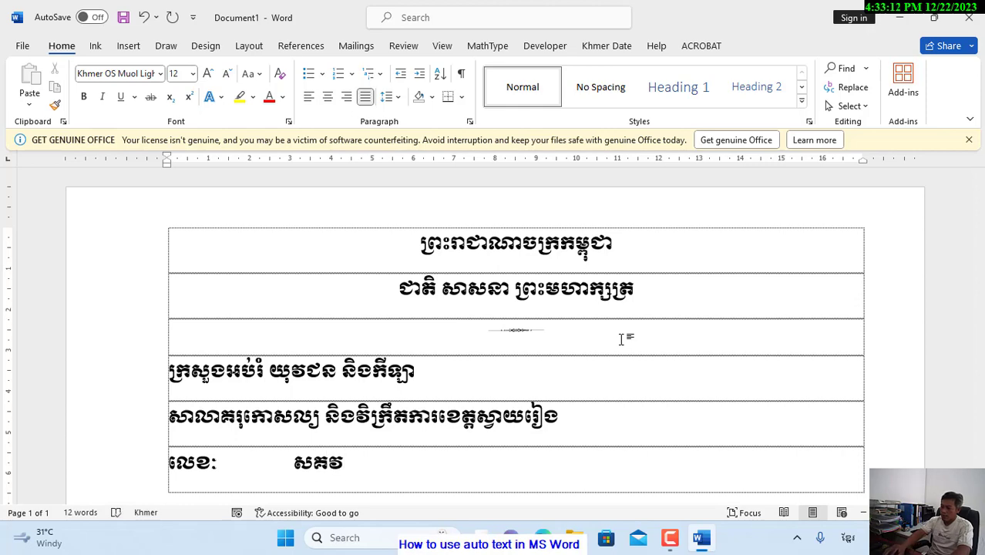
text(ស្រ)
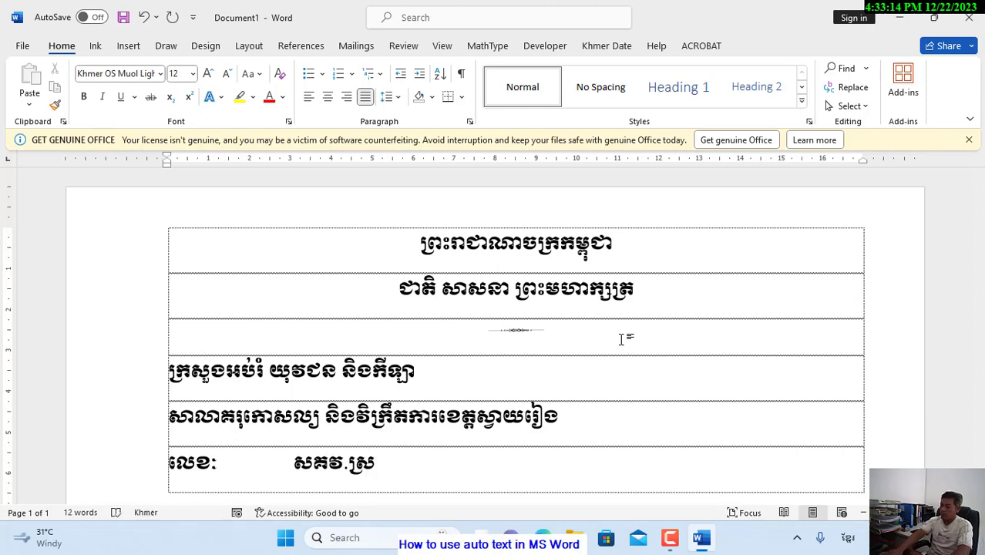
scroll(648, 298, down, 2)
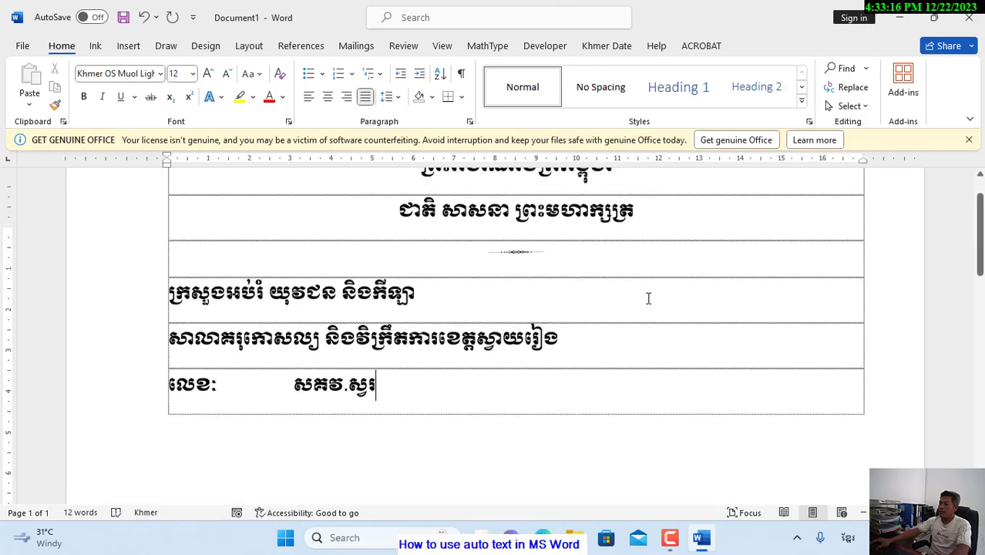
scroll(429, 440, up, 2)
Step: Remove the space after paragraphs for all letterhead rows
key(ctrl+a)
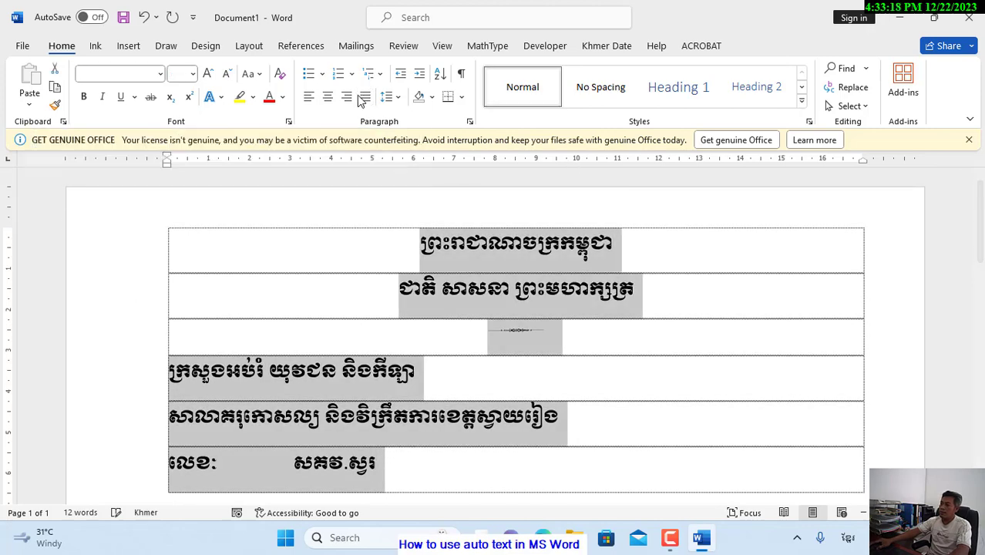
click(387, 96)
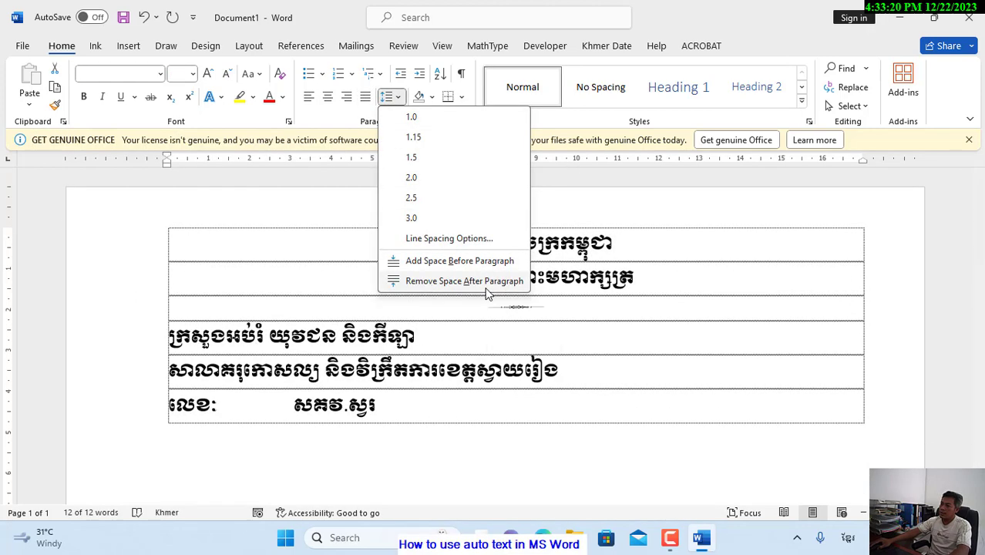
click(463, 281)
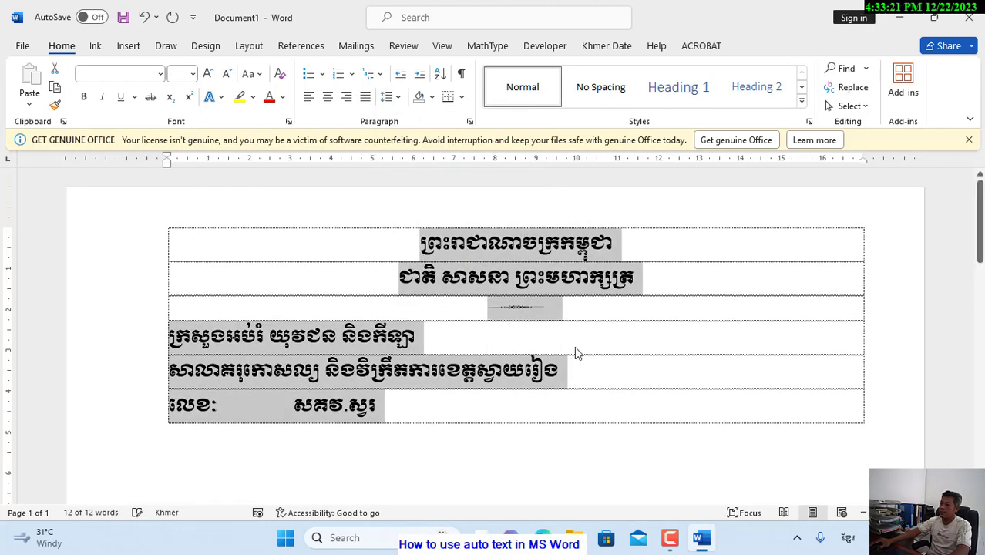
click(387, 96)
click(471, 283)
Step: Enlarge the top heading line to size 13, then reselect the whole letterhead
drag(632, 242, 216, 205)
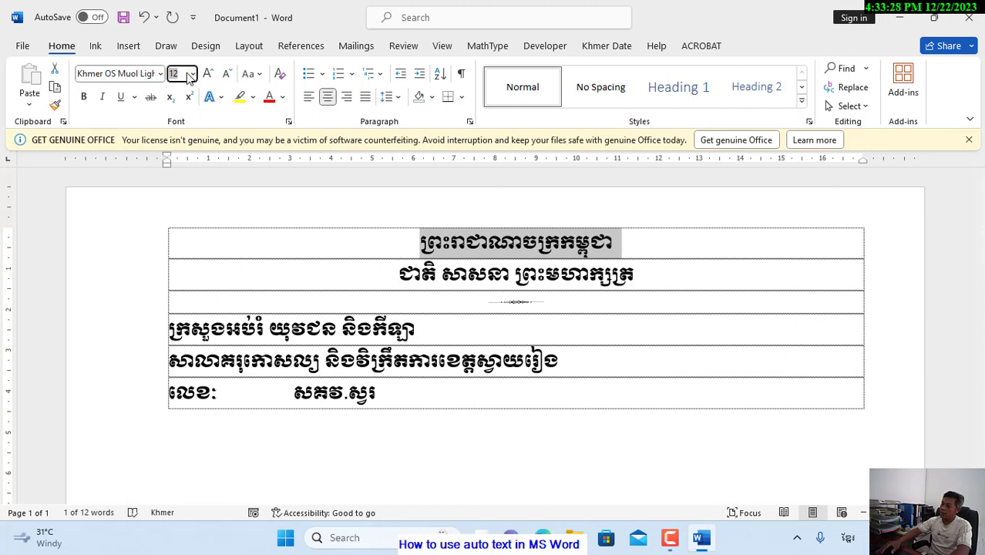
key(Return)
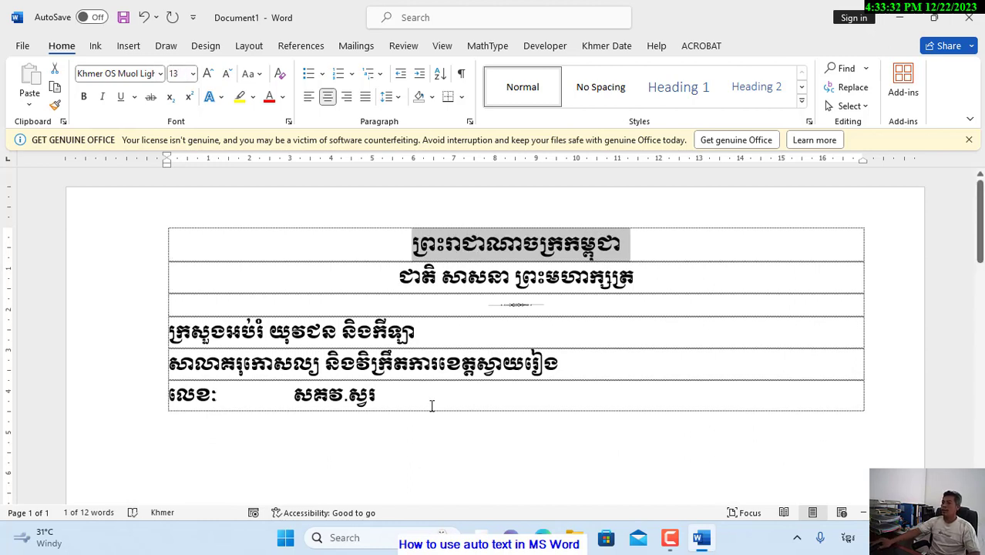
key(ctrl+a)
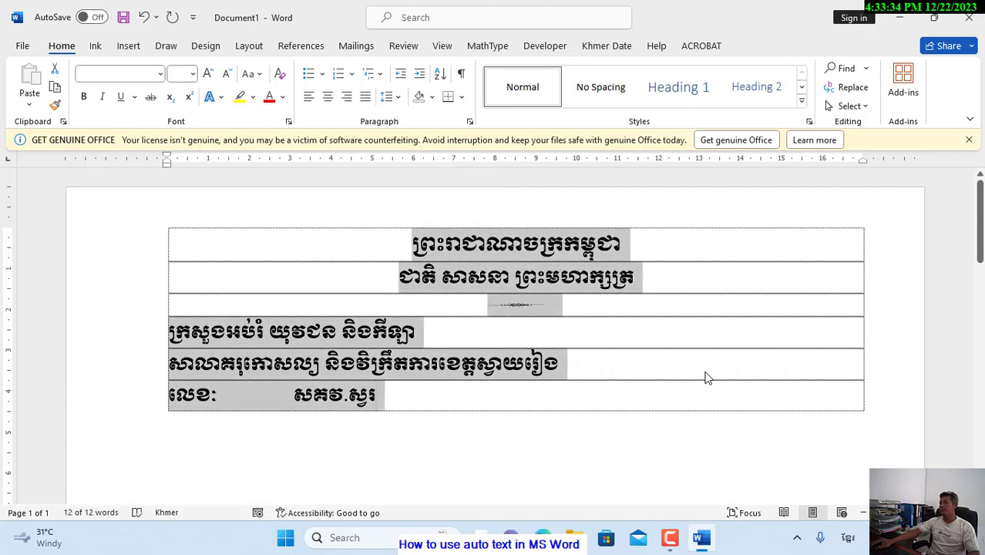
click(705, 376)
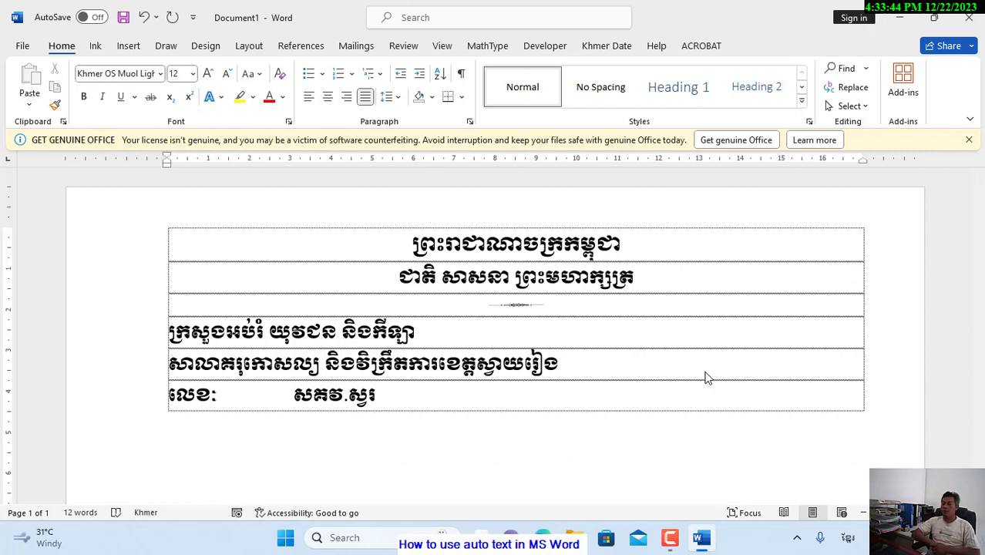
key(ctrl+a)
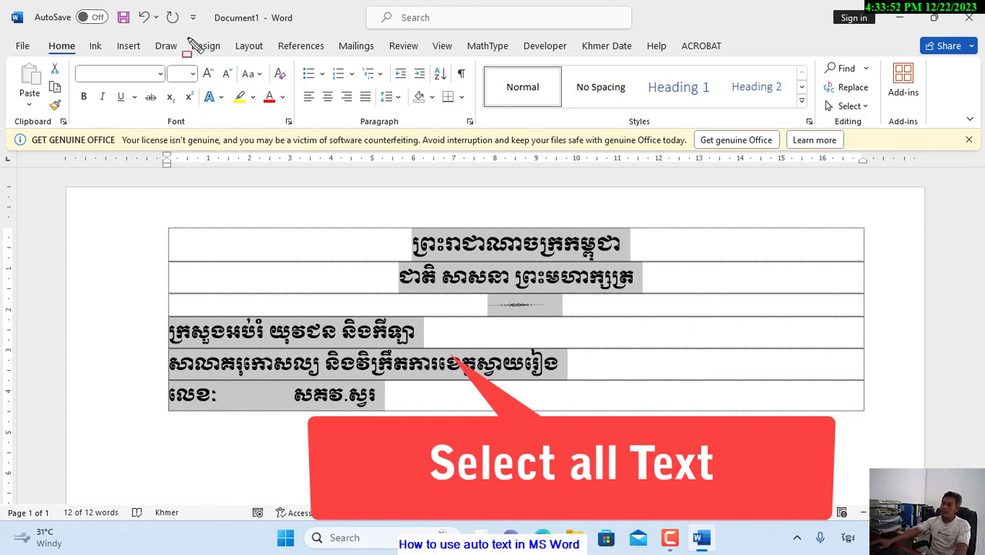
Step: Open Insert > Quick Parts to show the AutoText gallery with its two saved entries
drag(107, 34, 153, 60)
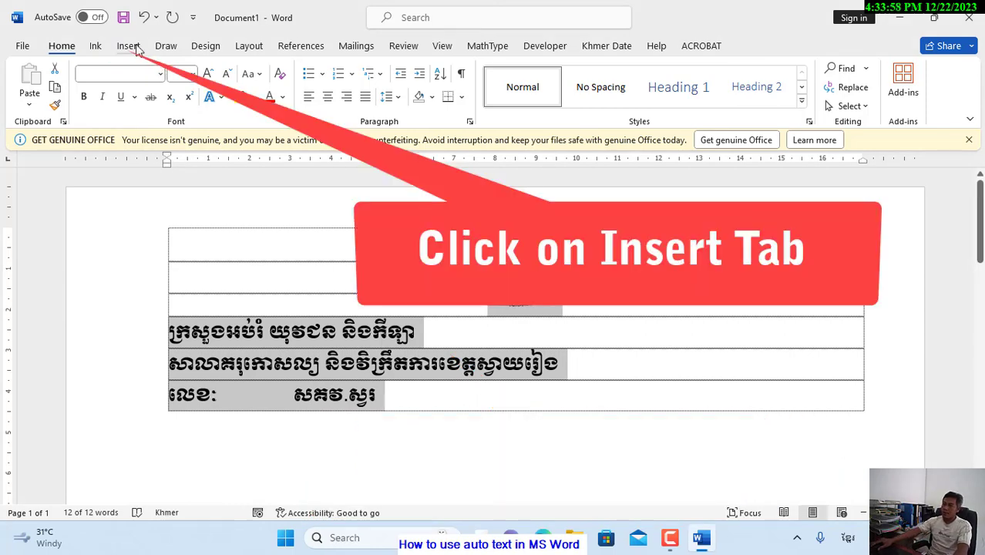
click(128, 46)
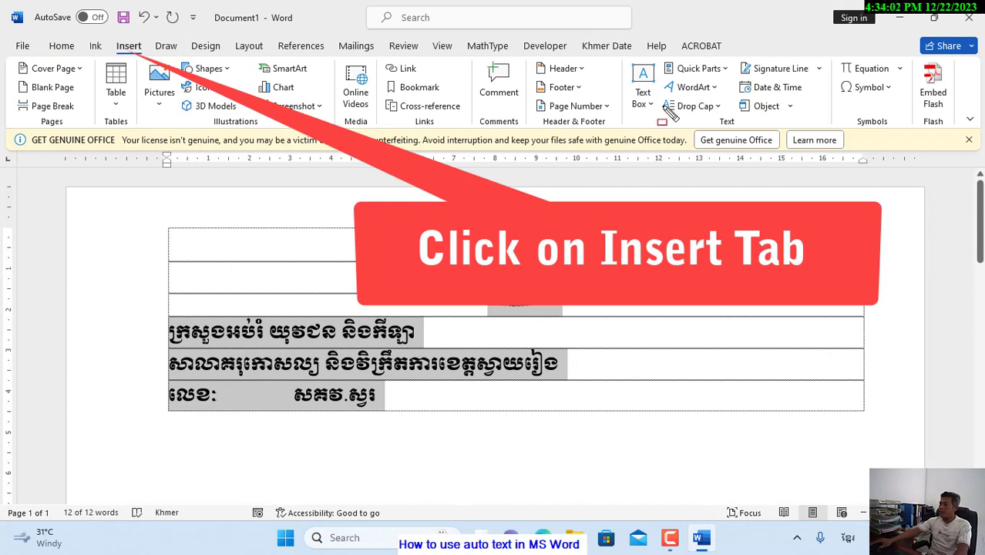
drag(618, 51, 820, 123)
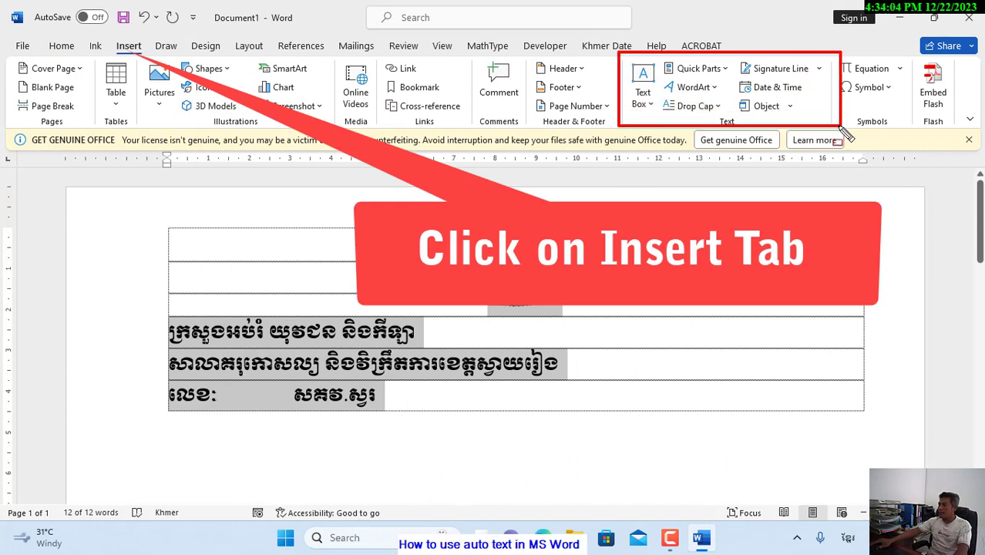
drag(662, 61, 728, 77)
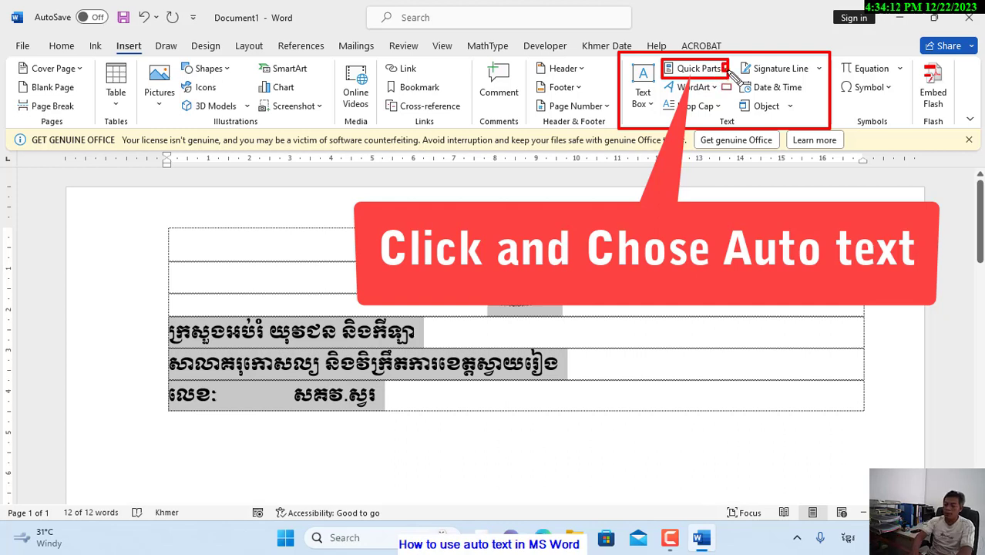
key(Escape)
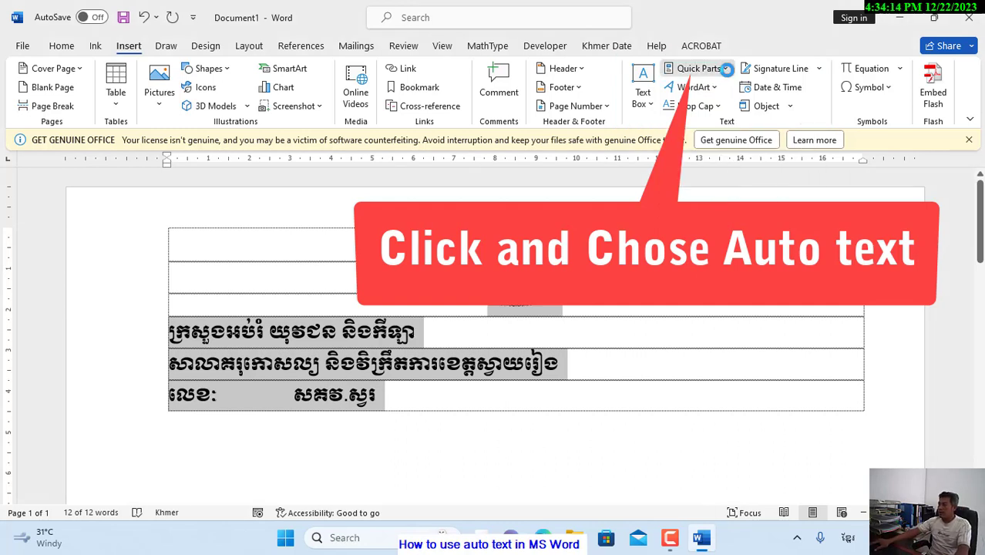
click(727, 69)
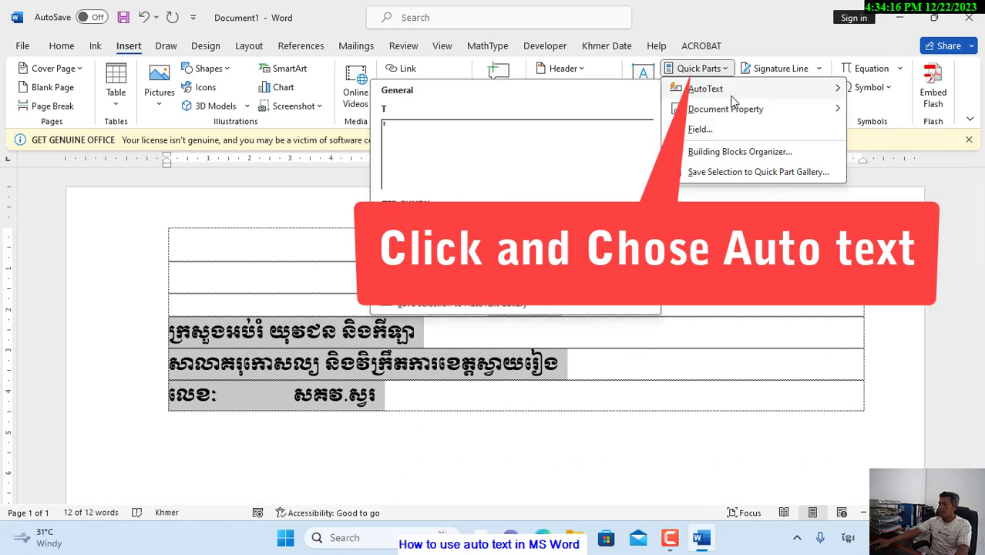
mouse_move(706, 89)
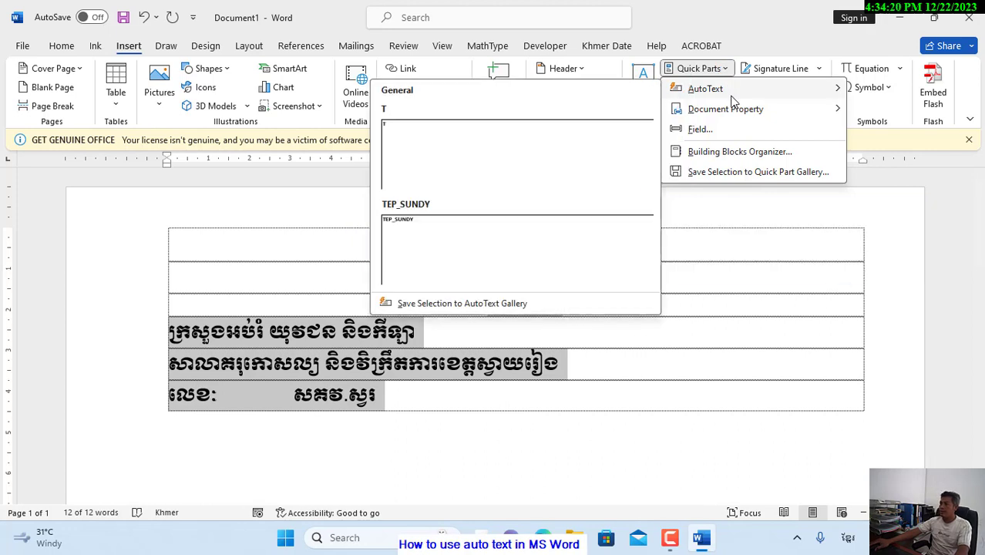
Step: Save the letterhead as AutoText entry 'កកណលិខិត', inserting content in its own paragraph
click(481, 304)
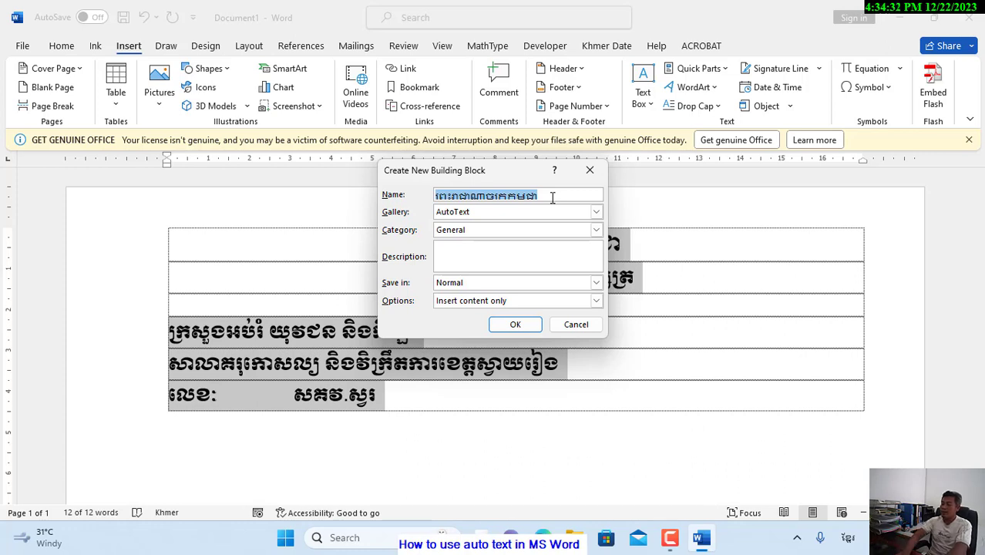
text(កកណលិ)
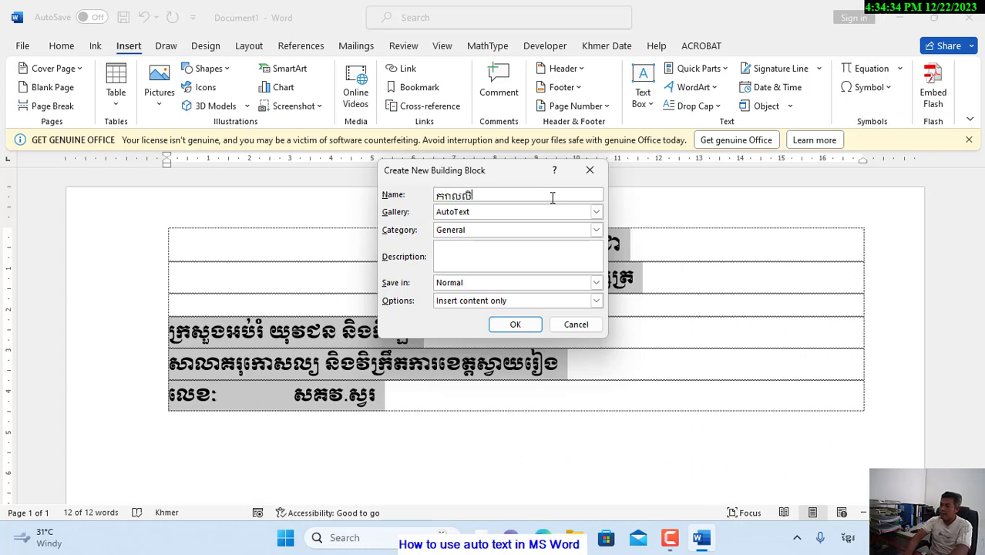
text(ខិត)
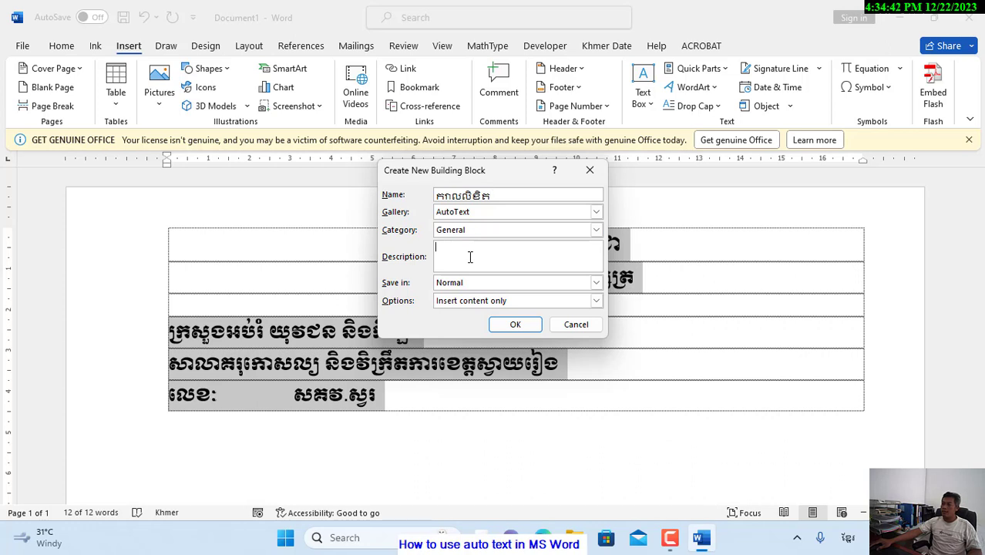
click(449, 244)
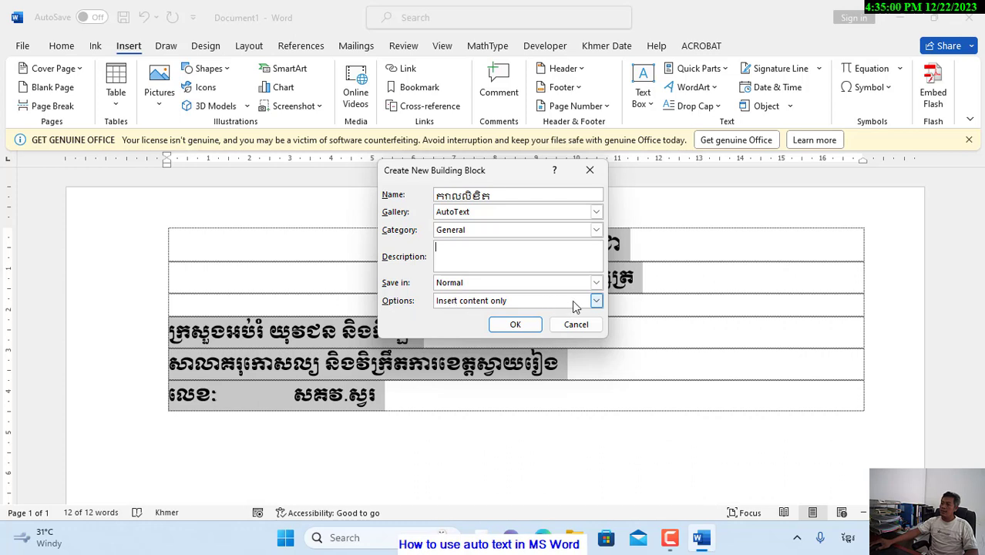
click(474, 302)
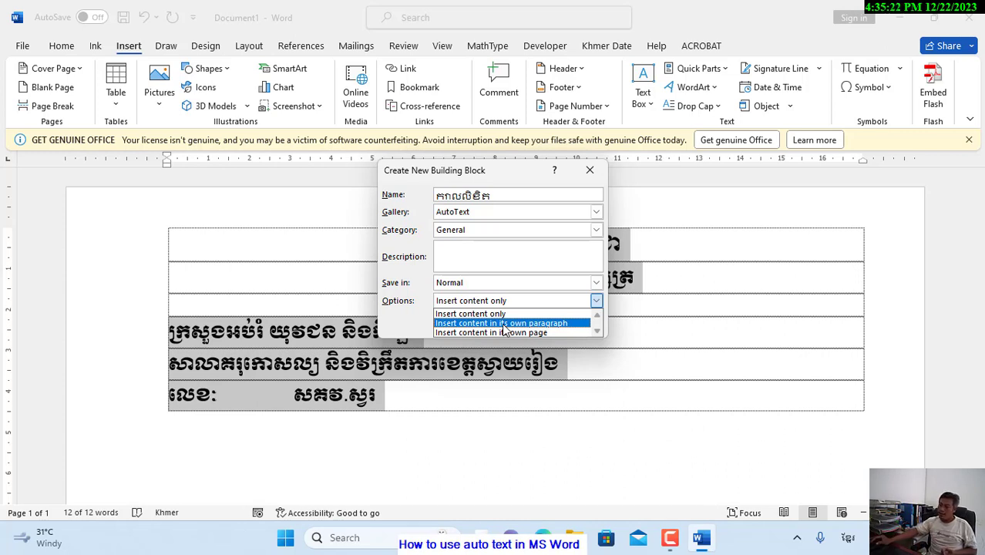
click(468, 324)
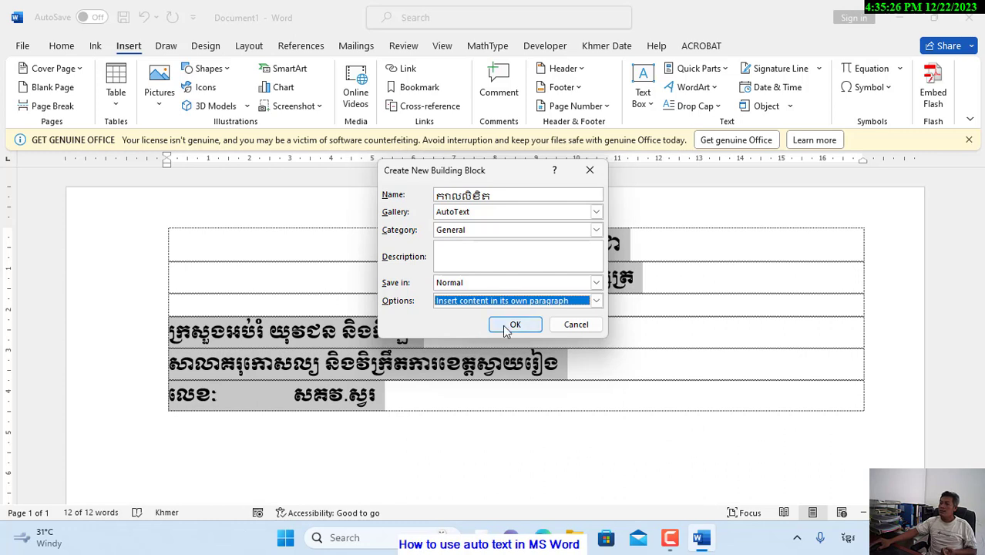
click(512, 325)
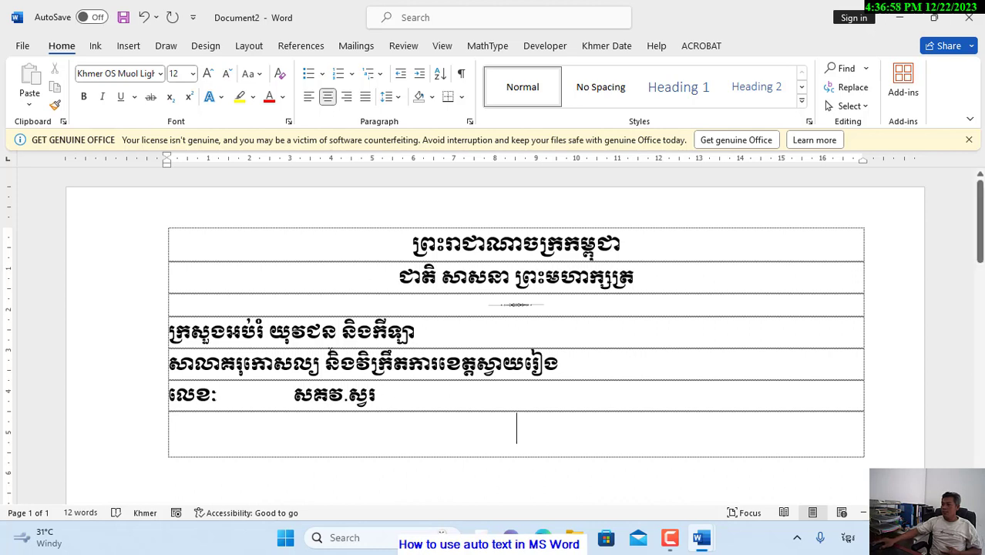
Step: In a new document, centre the paragraph and type ក្យា to insert the saved letterhead
shift+click(282, 235)
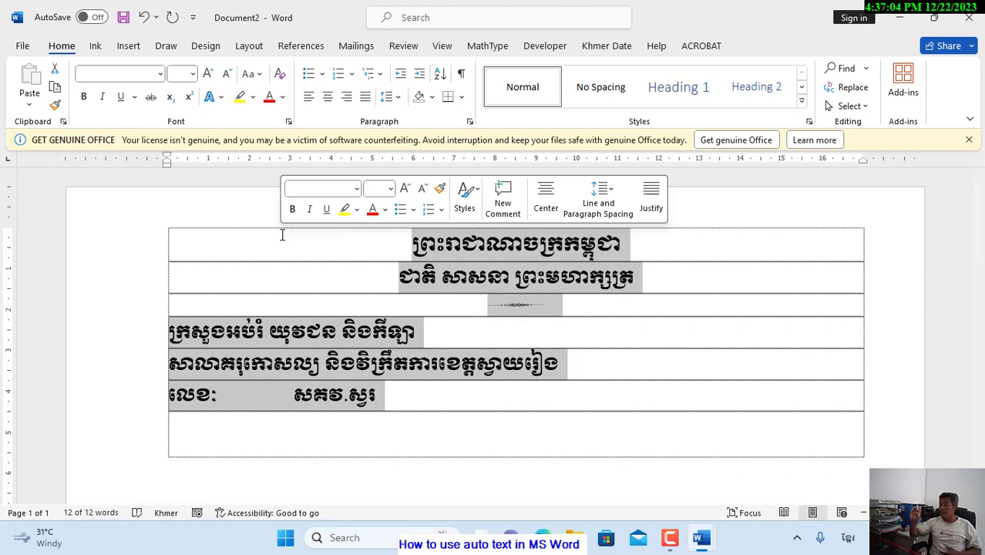
key(ctrl+n)
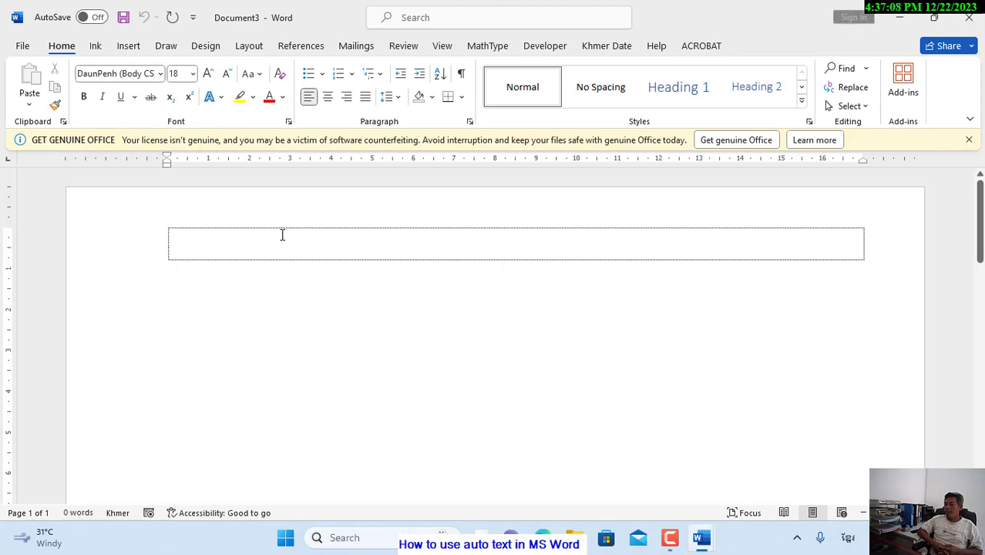
key(ctrl+e)
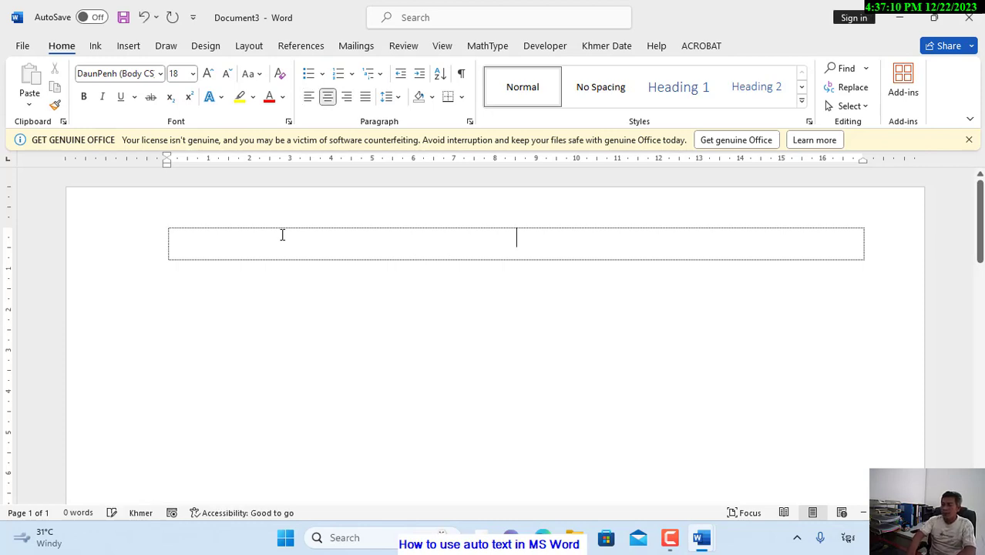
text(ក្)
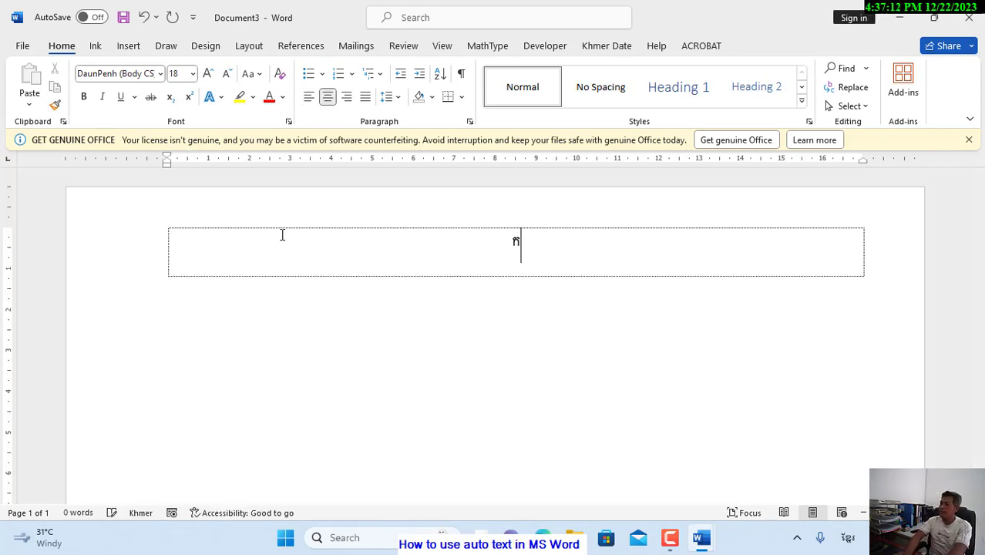
text(យ)
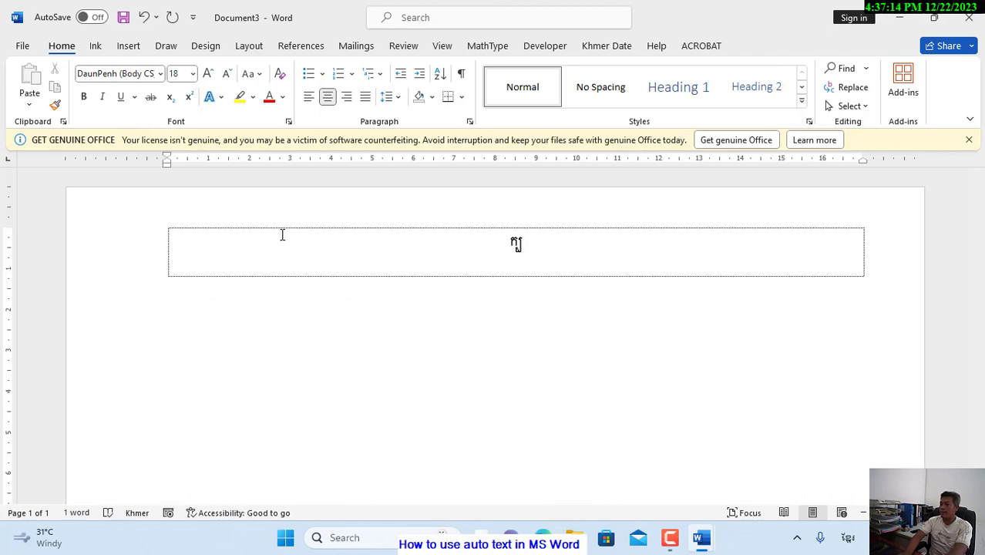
text(ា)
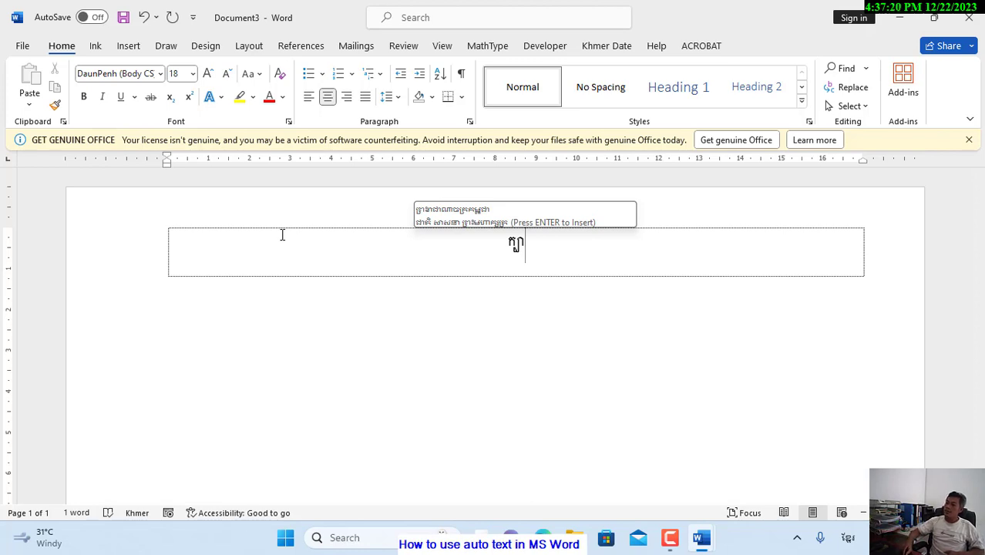
key(Return)
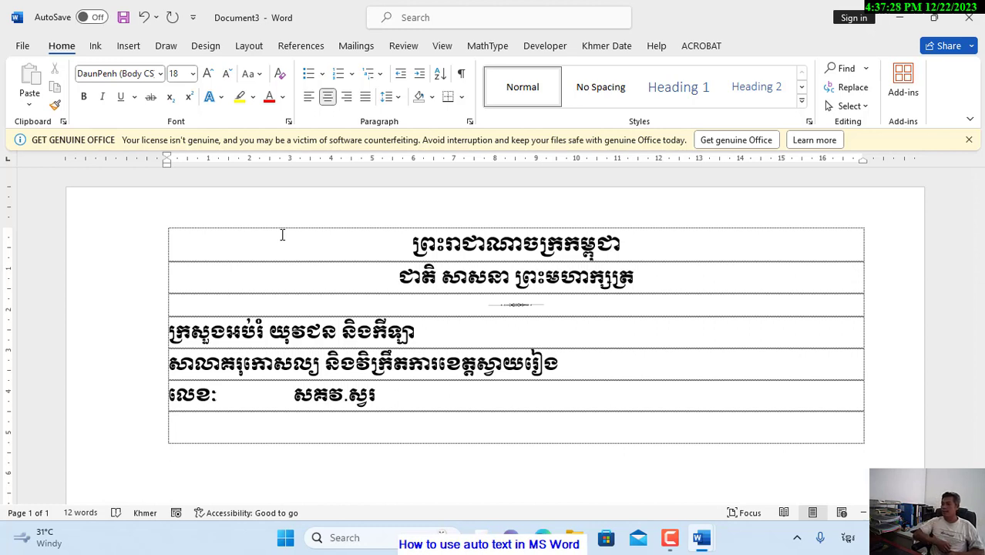
Step: Add empty rows below the letterhead, widen the table rightward, and dismiss the genuine-Office bar
key(Return)
key(Return)
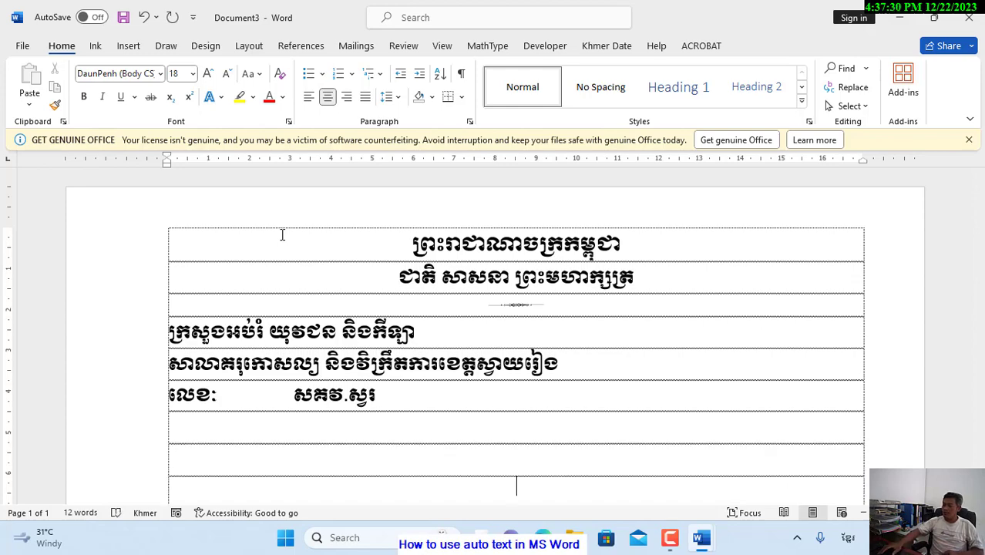
key(Return)
key(Return)
scroll(283, 234, down, 2)
scroll(283, 235, down, 2)
scroll(282, 235, down, 1)
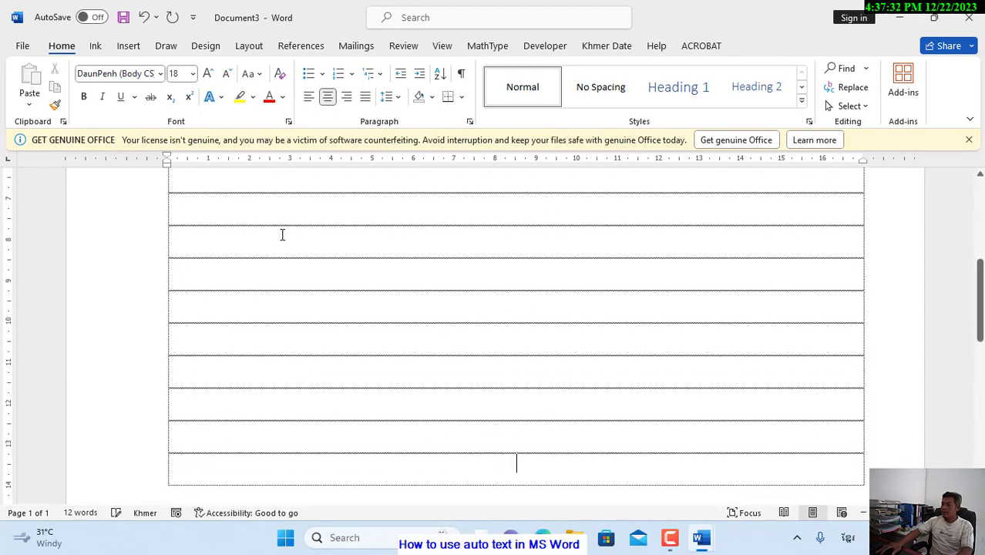
scroll(282, 234, down, 1)
scroll(282, 234, down, 3)
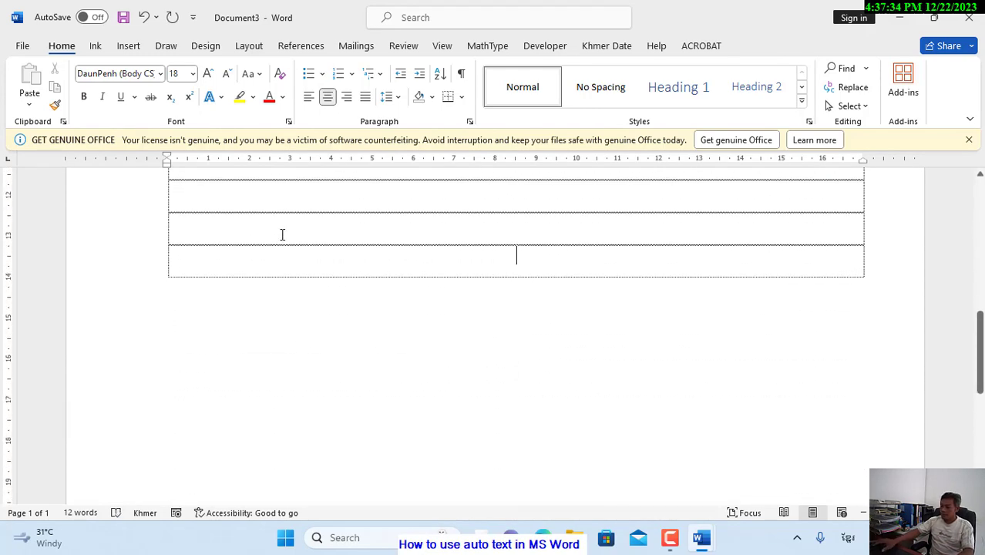
key(ctrl+j)
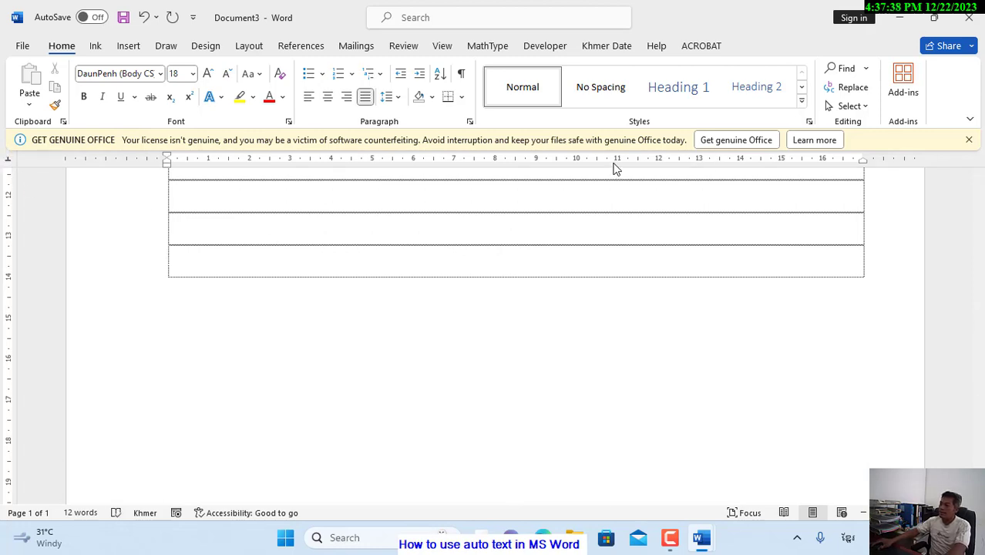
drag(613, 163, 619, 161)
click(969, 139)
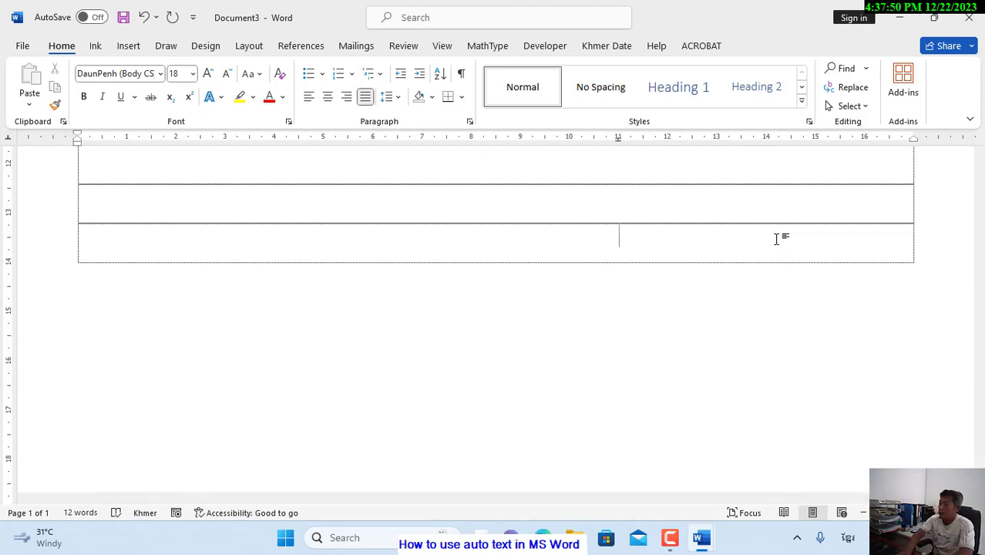
Step: Type the Khmer lunar date line and the Gregorian row ស្វាយរៀង ថ្ងៃទី … ឆ្នាំ២០២៣
text(8)
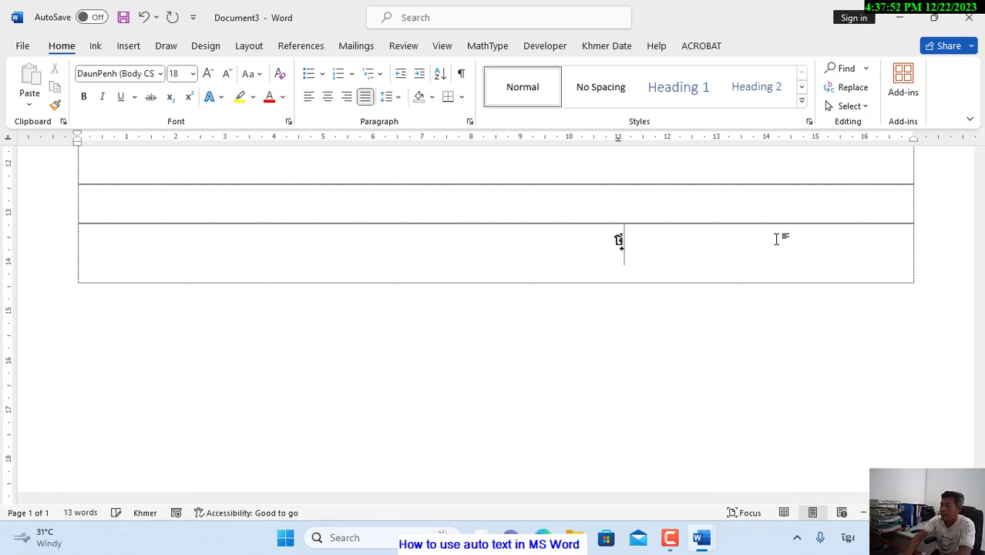
key(BackSpace)
text(ថ្ងៃ)
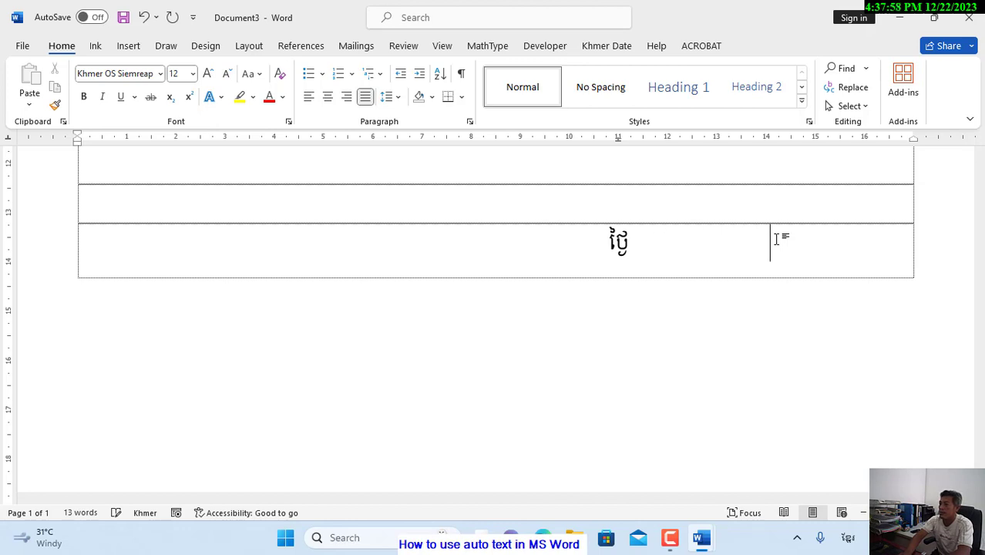
text(                         ខែ               )
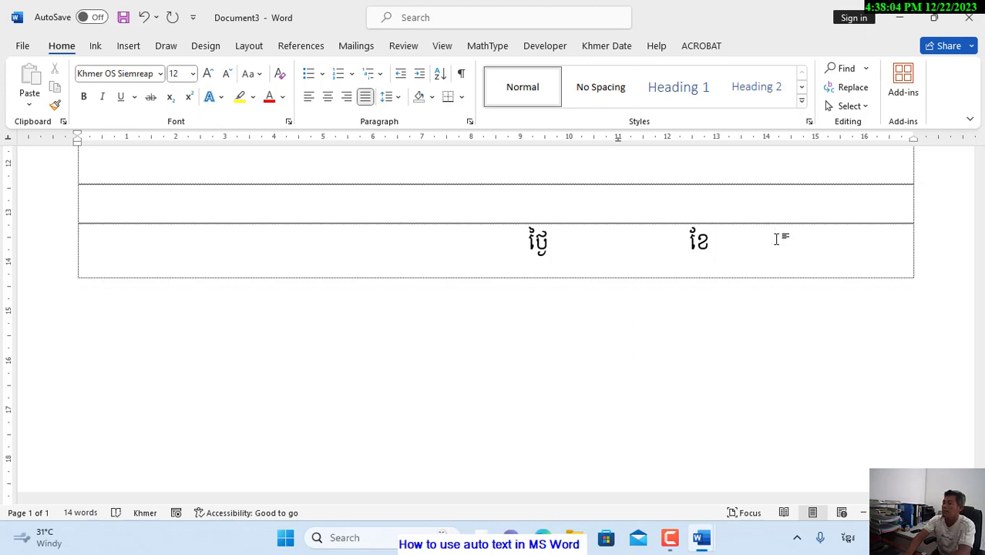
text(  ឆ្ន)
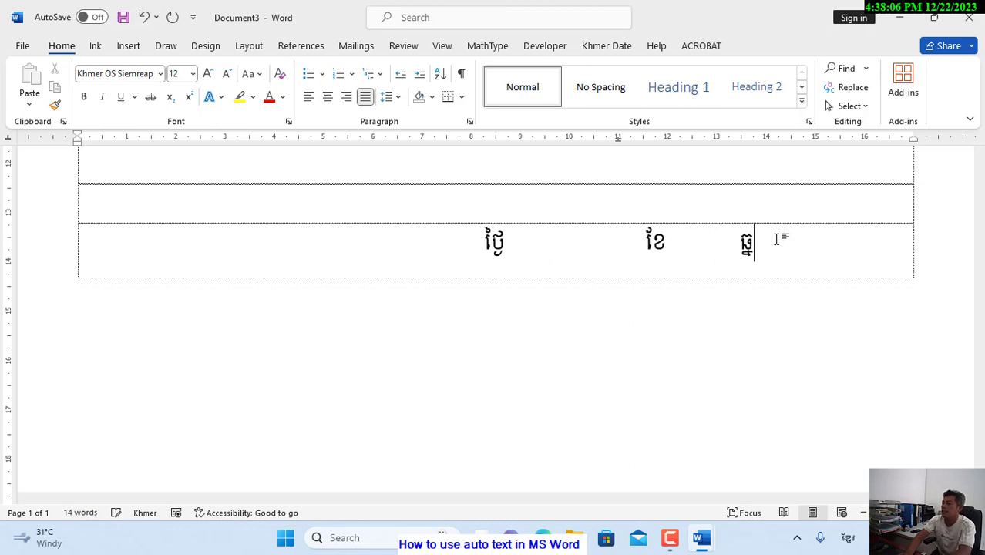
text(ាំ)
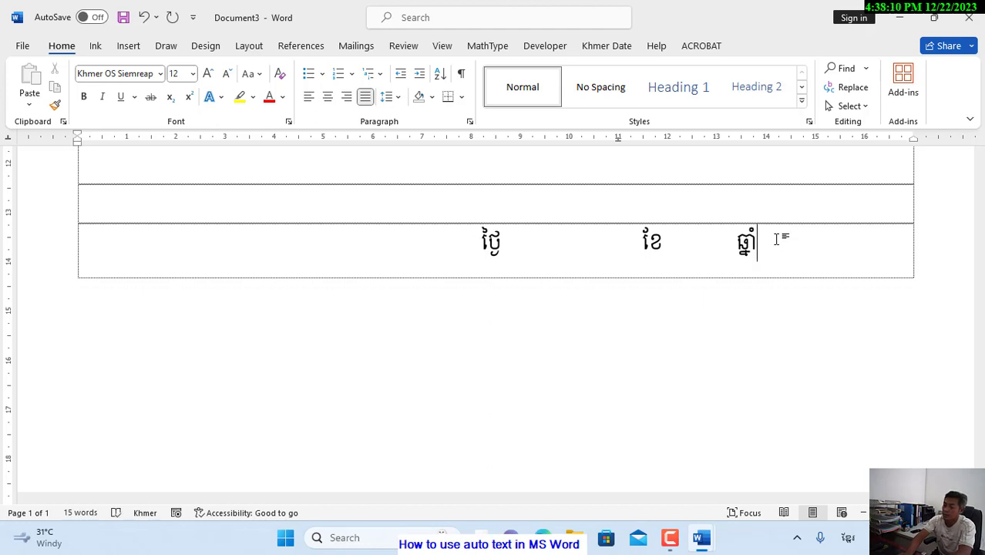
text(ថោះ ប)
text(ញ្ច)
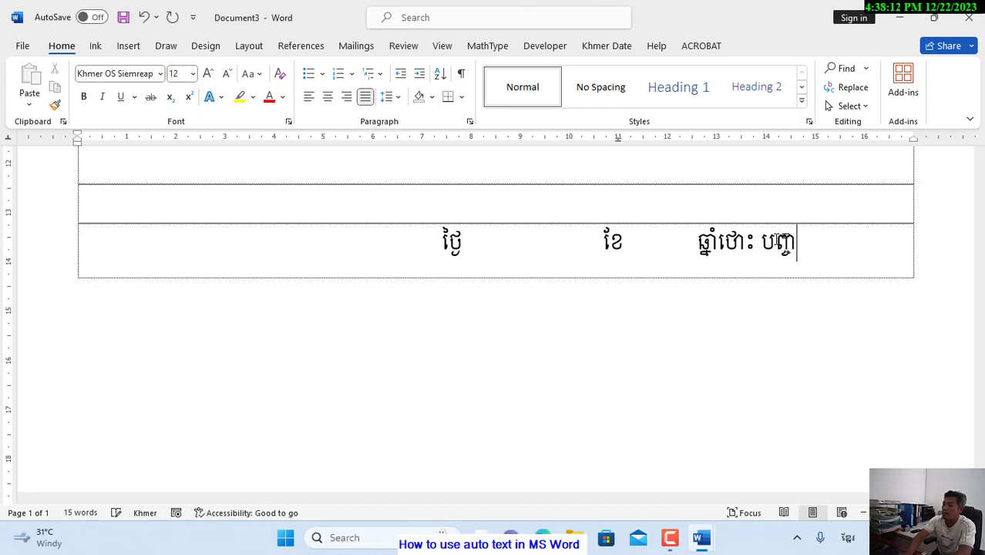
text(ស័ក ព)
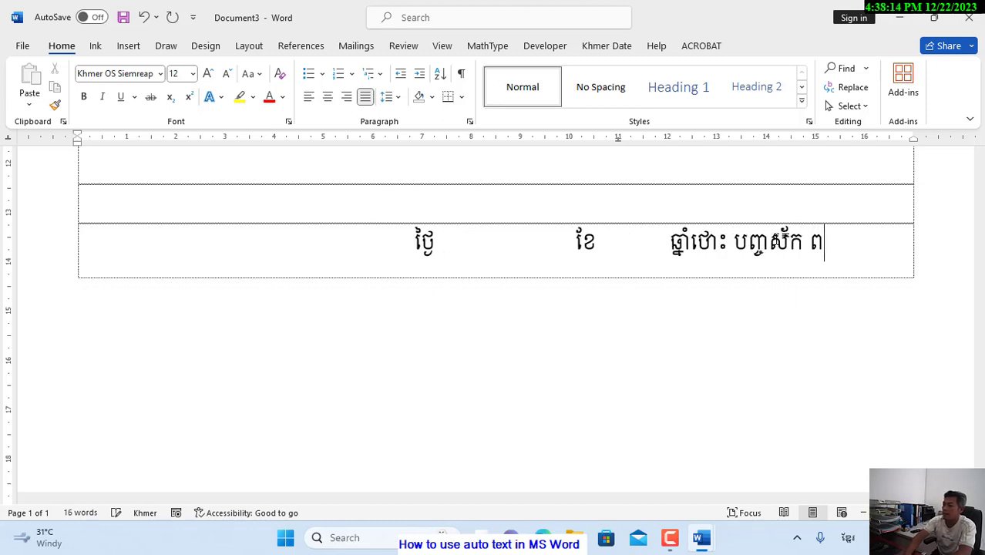
text(.ស.២)
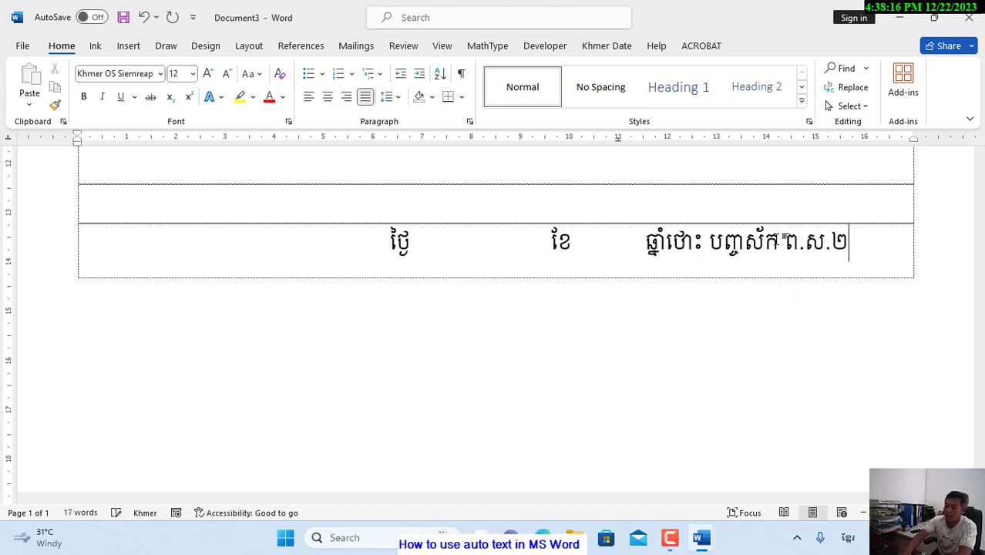
text(៥៦៧)
key(Tab)
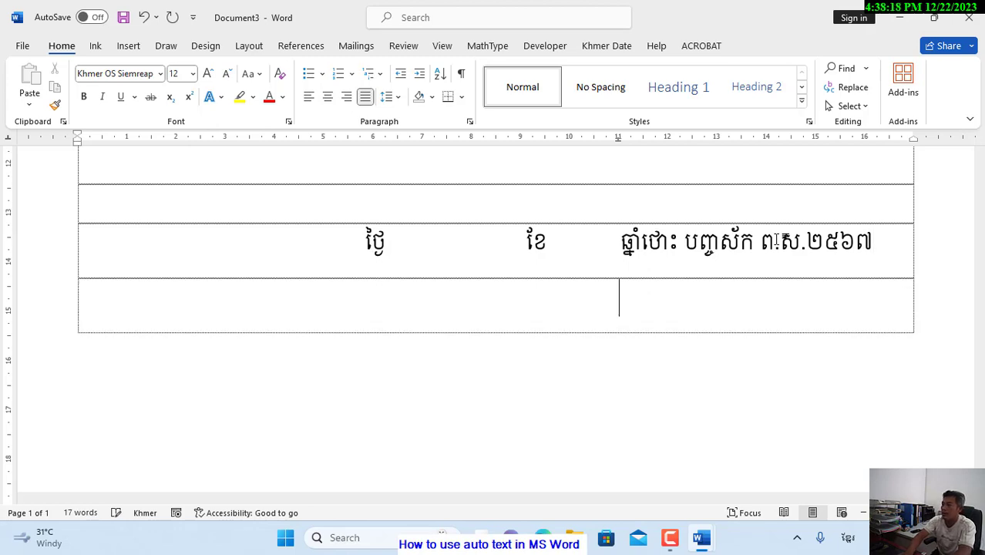
text(ស្វាយរៀង ថ្ងៃ)
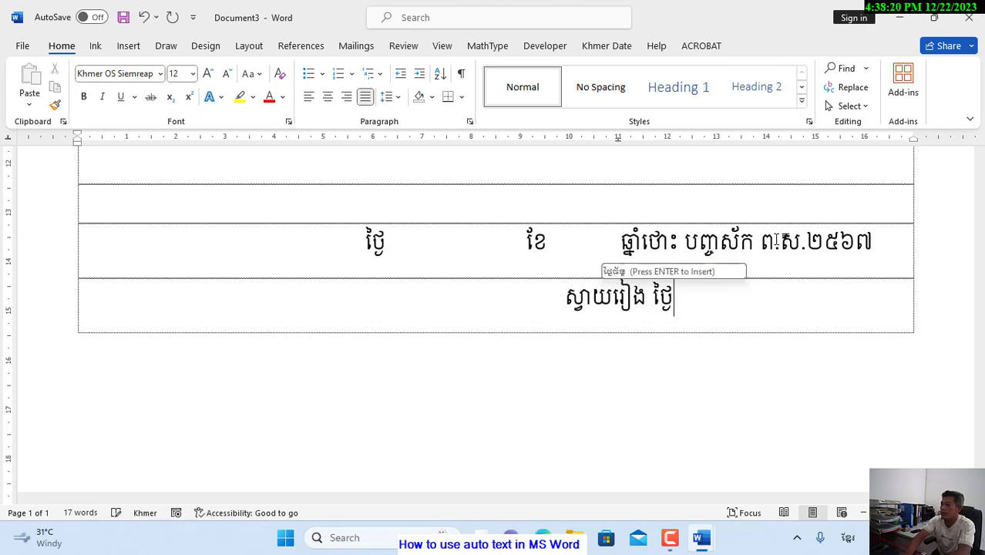
text(ទី)
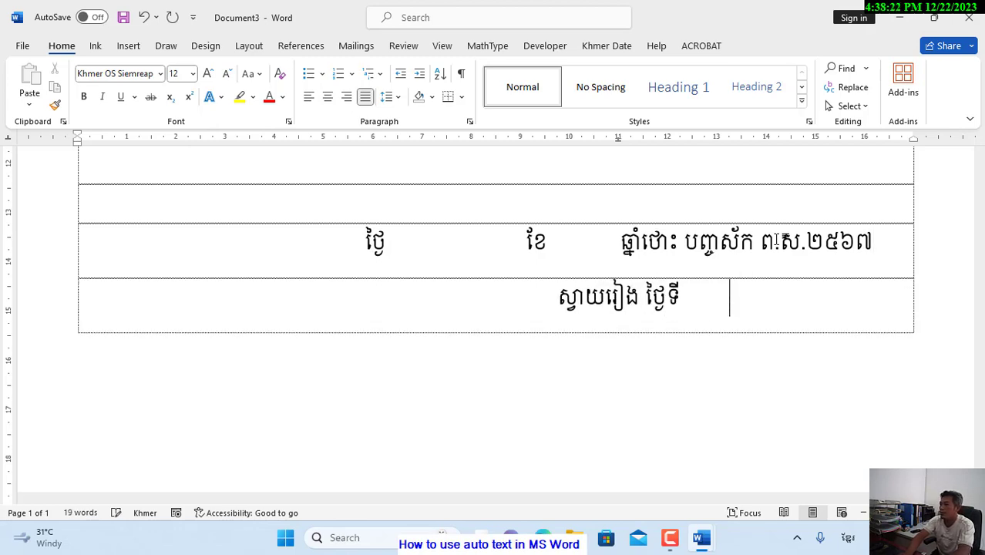
text(          ខែ)
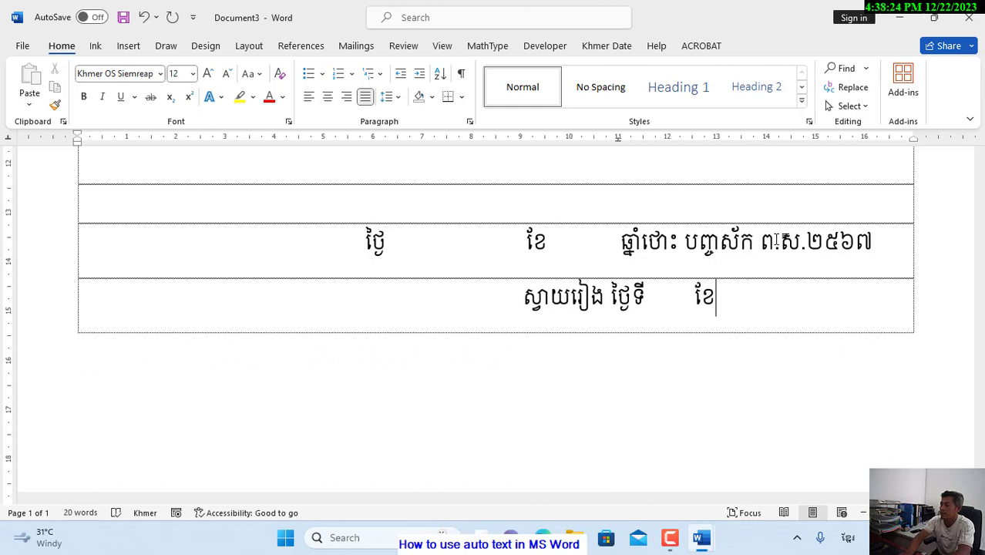
text(      ឆ្)
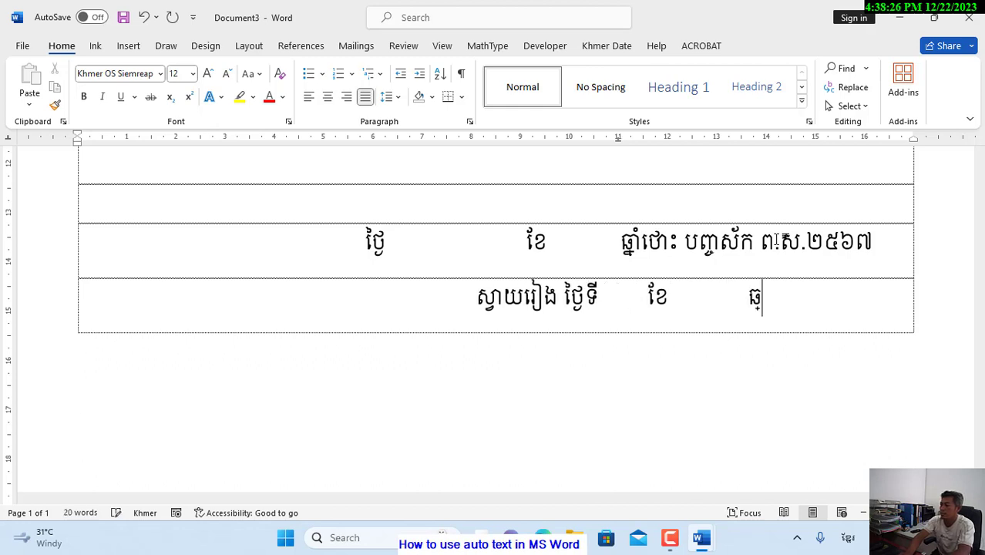
text(នាំ២០២៣)
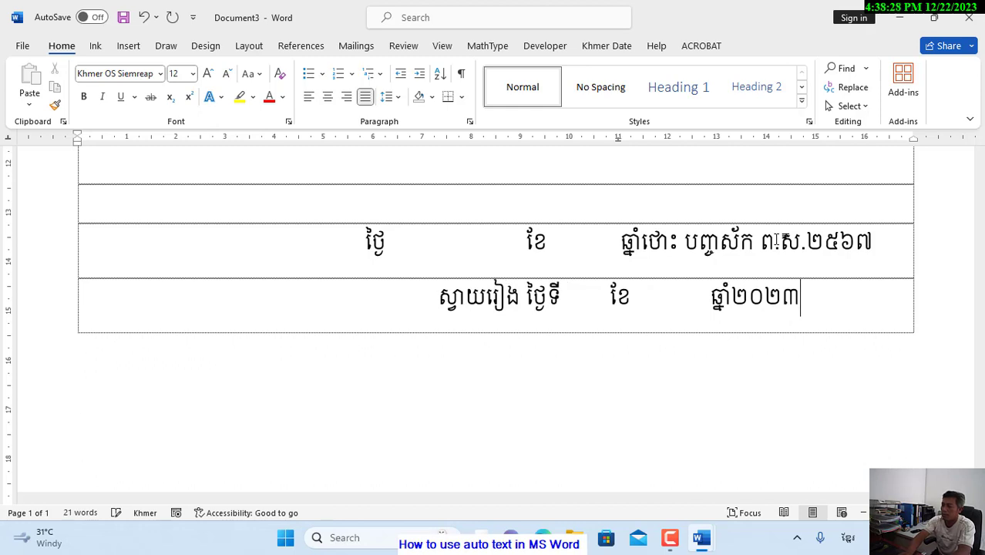
Step: Add the director title row, ending it at ខេត្ត without the province name
key(Tab)
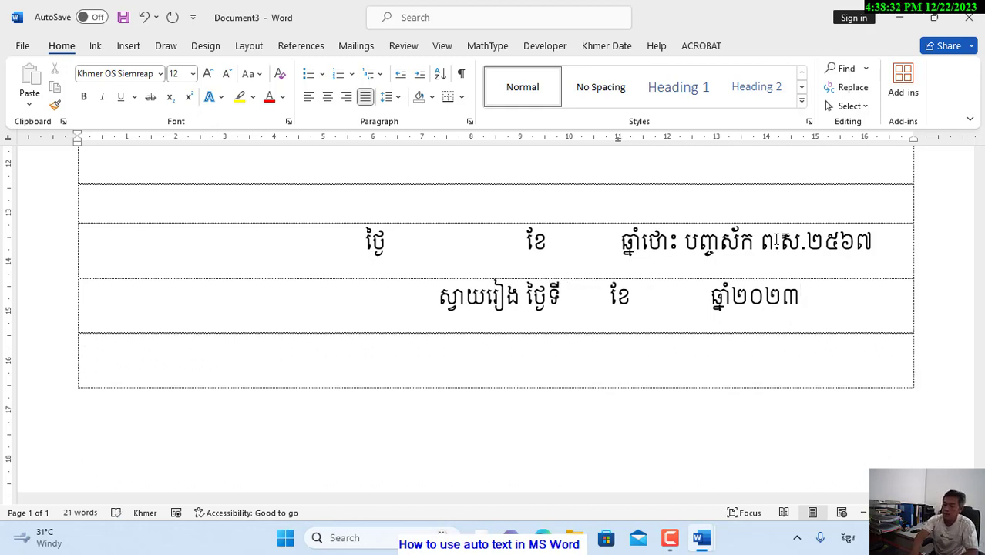
text(នាយក)
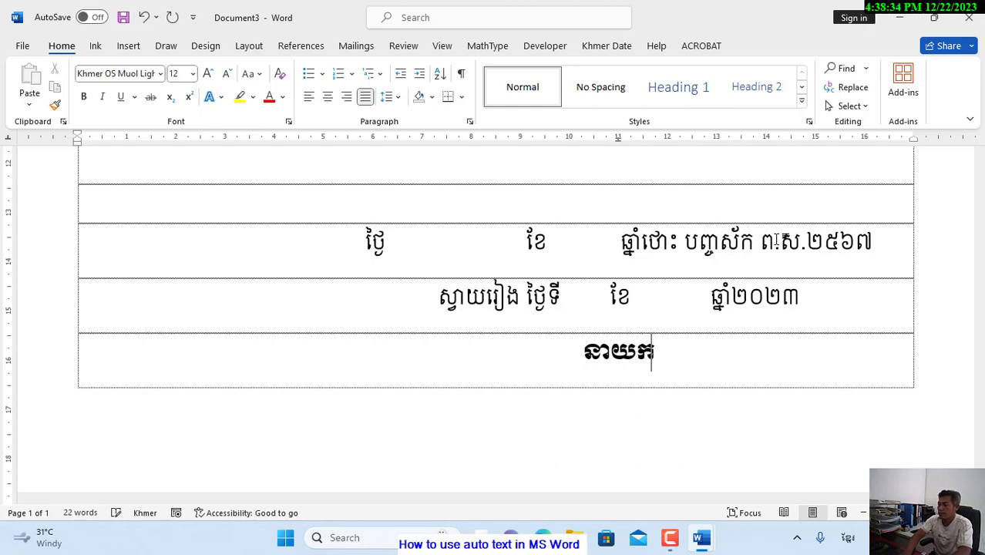
text(សាល)
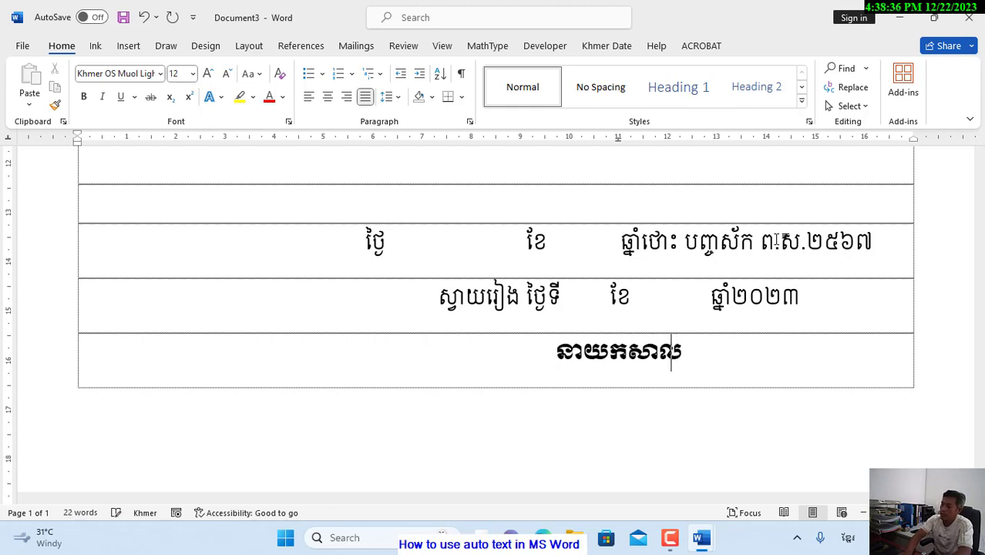
text(ាគរុក)
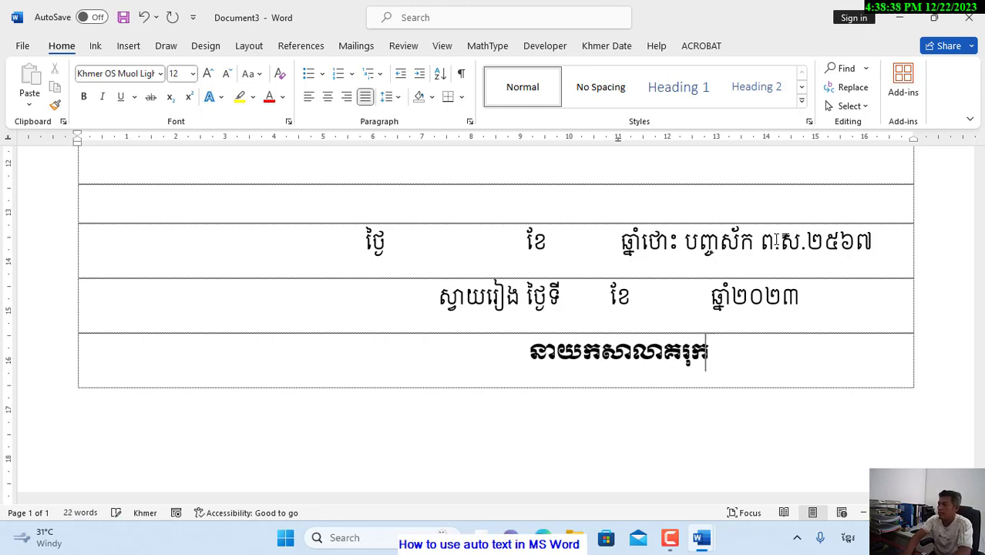
text(ោសល្យ និងវិទ)
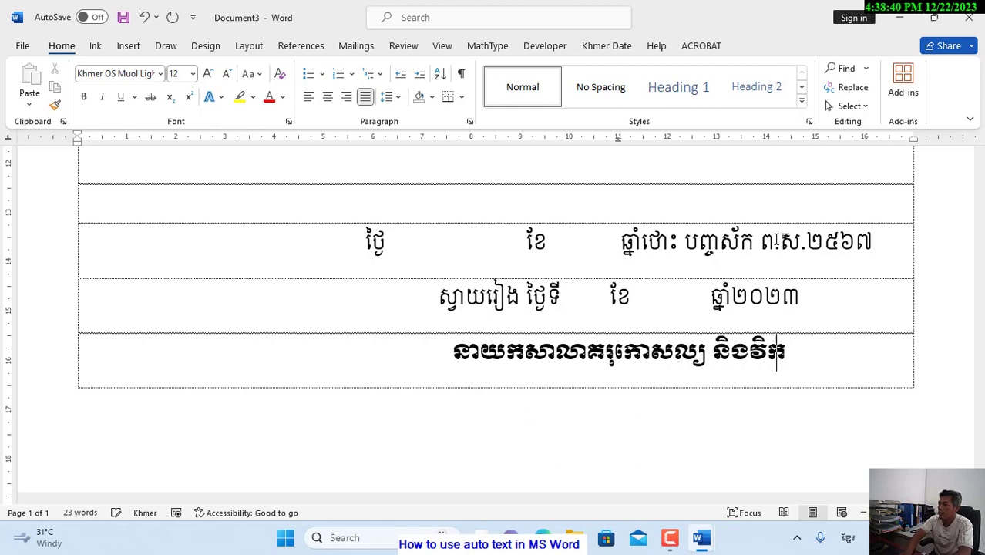
text(ក្រឹតការខេត្ត)
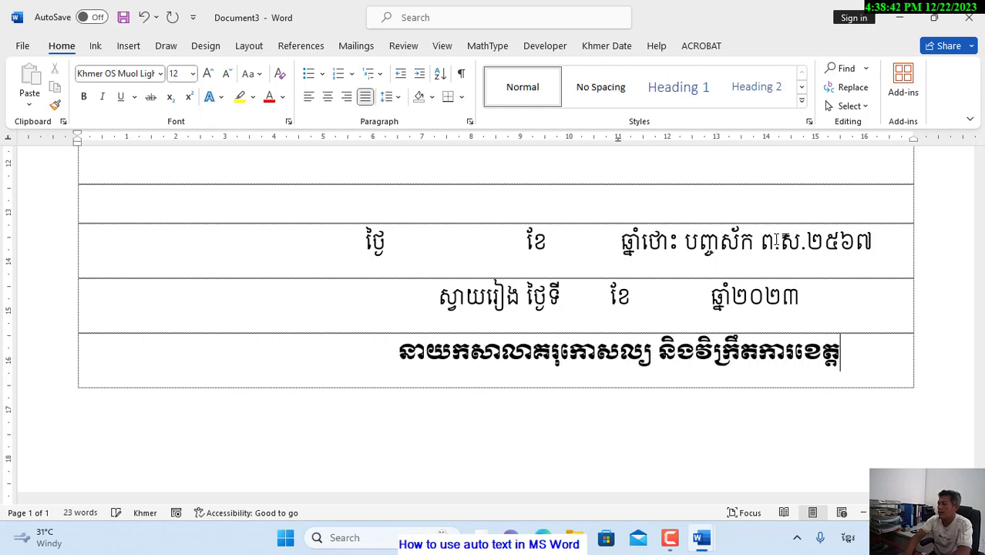
text(ស្វាយ)
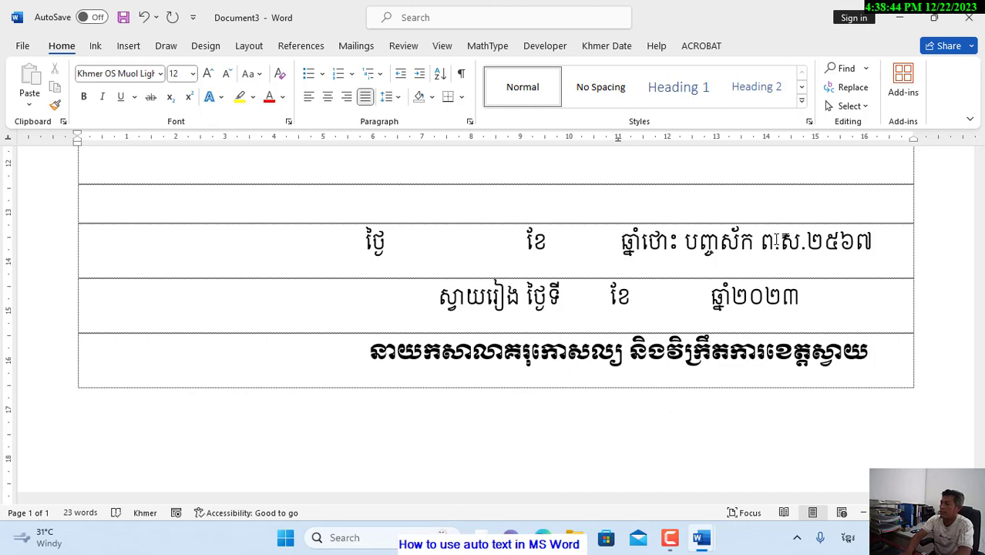
text(រៀង)
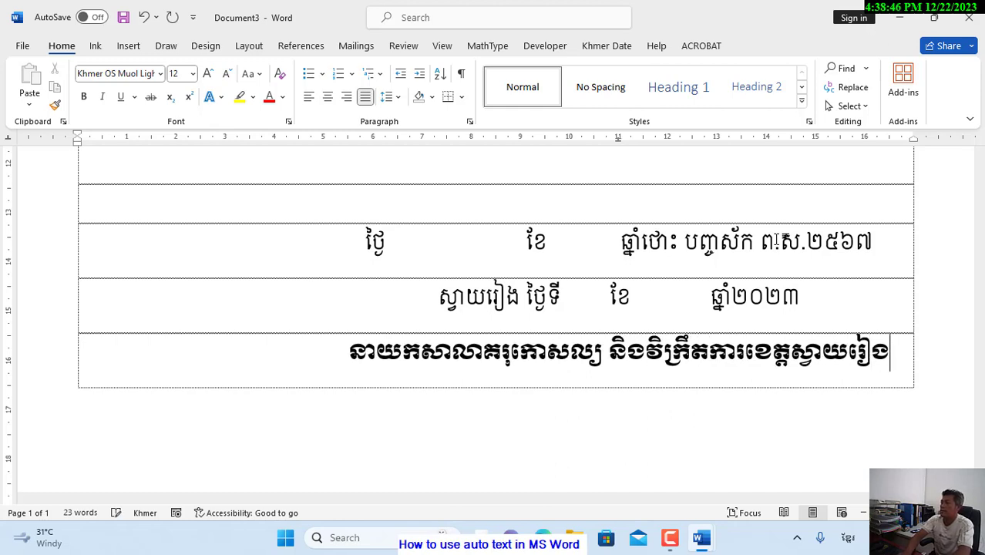
key(BackSpace)
key(BackSpace)
key(BackSpace)
key(BackSpace)
key(BackSpace)
key(BackSpace)
key(BackSpace)
key(BackSpace)
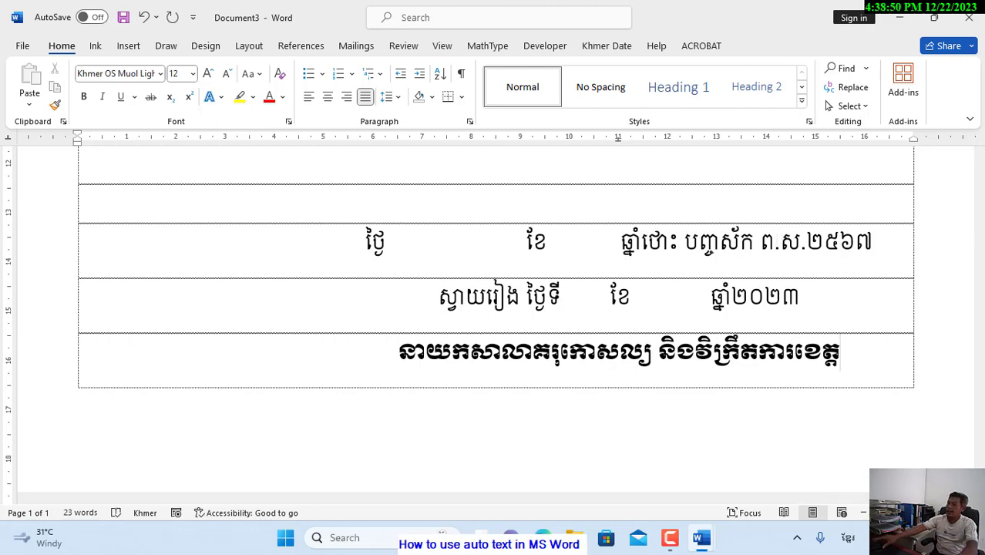
Step: Remove the space after paragraphs from the three date and signature rows
drag(878, 342, 279, 227)
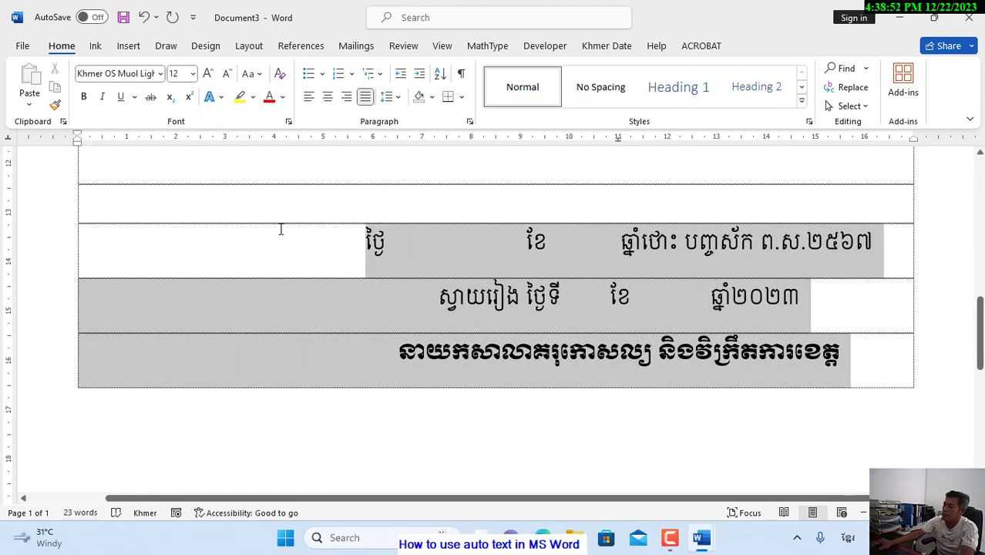
click(389, 97)
click(464, 280)
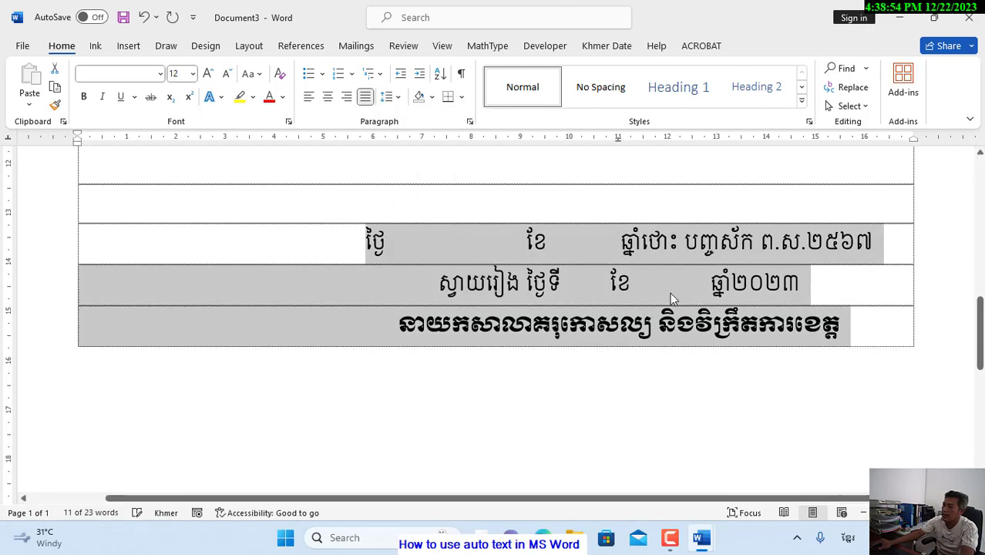
click(673, 293)
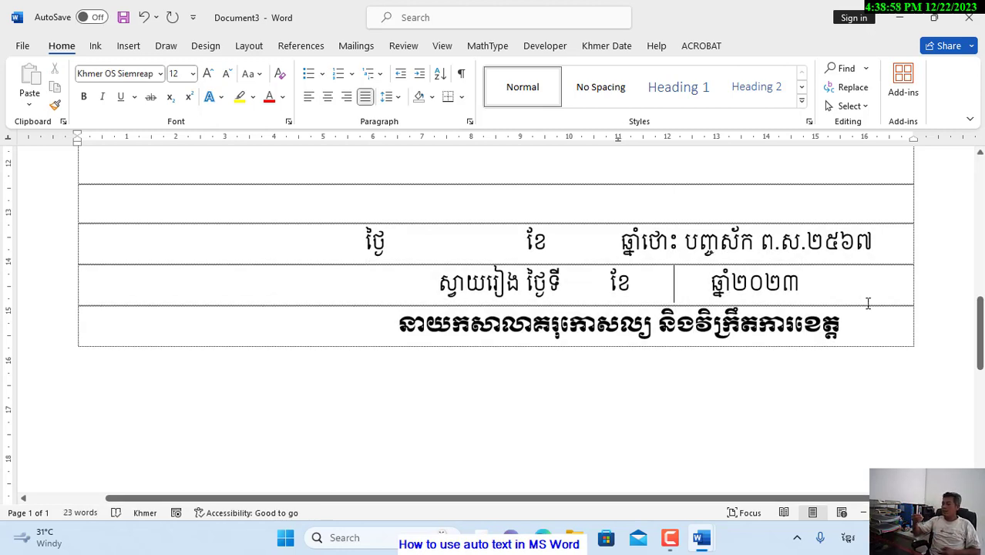
Step: Reselect the three rows and bring up the AutoText gallery under Insert > Quick Parts
drag(830, 340, 303, 245)
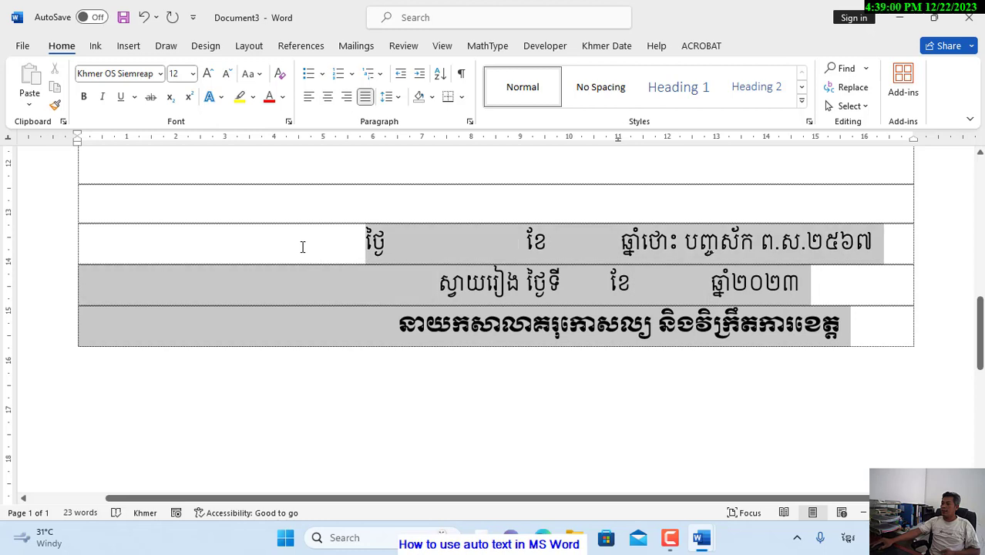
click(130, 46)
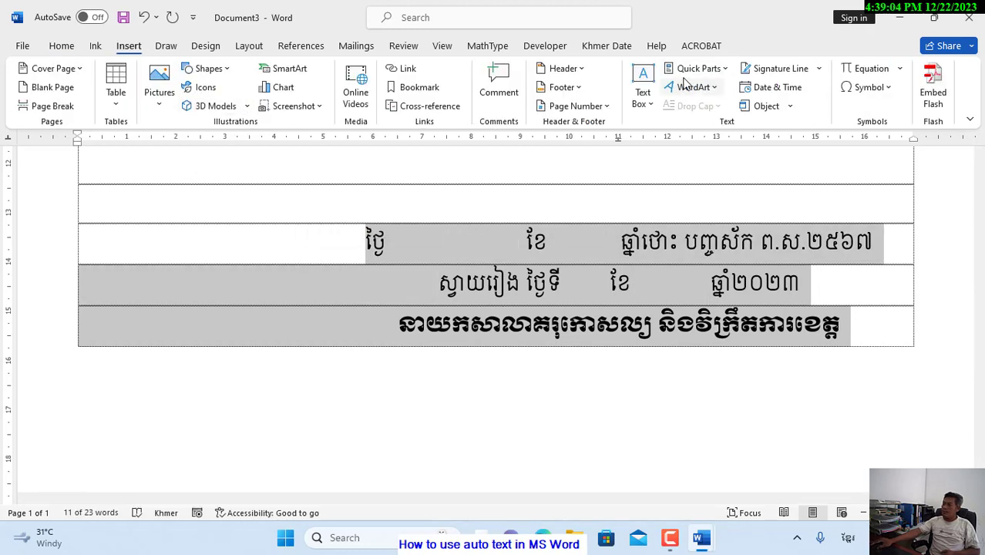
click(720, 70)
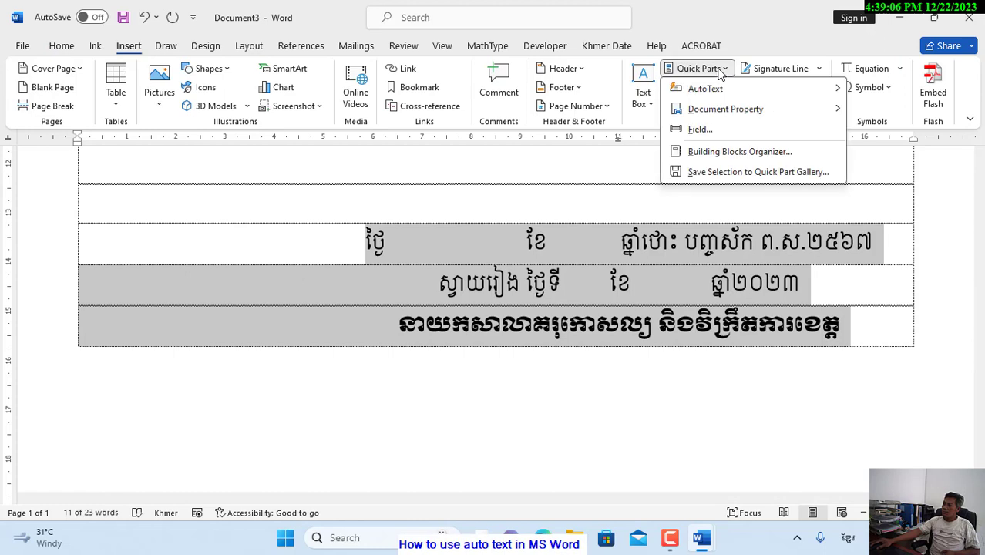
mouse_move(705, 89)
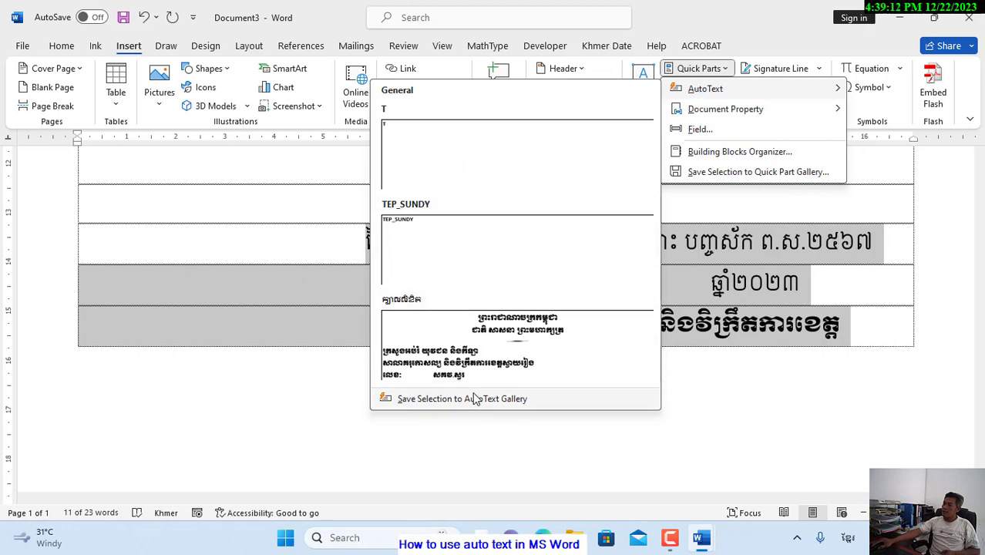
Step: Save the selected rows as AutoText entry 'ចុងលិខិត', inserting content in its own paragraph
click(436, 406)
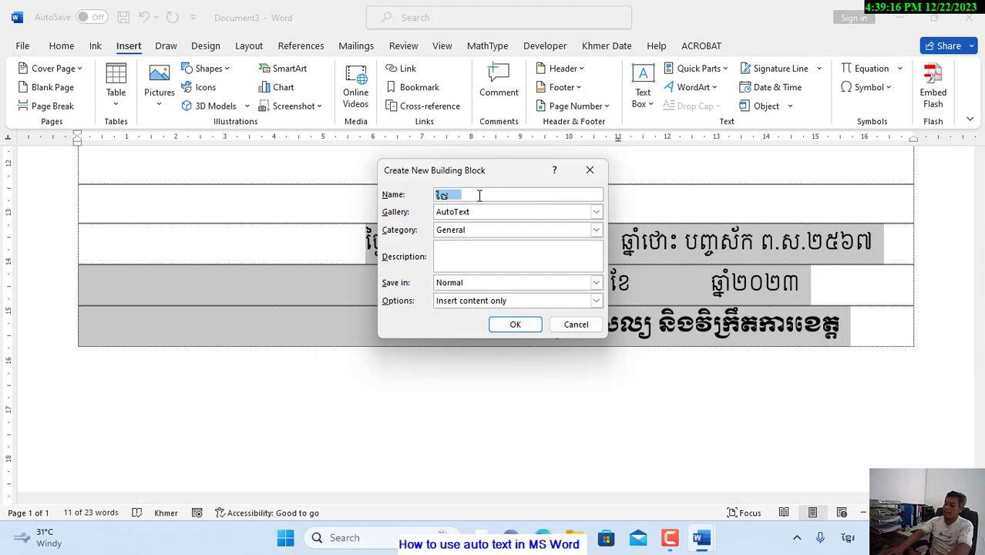
key(BackSpace)
text(កន)
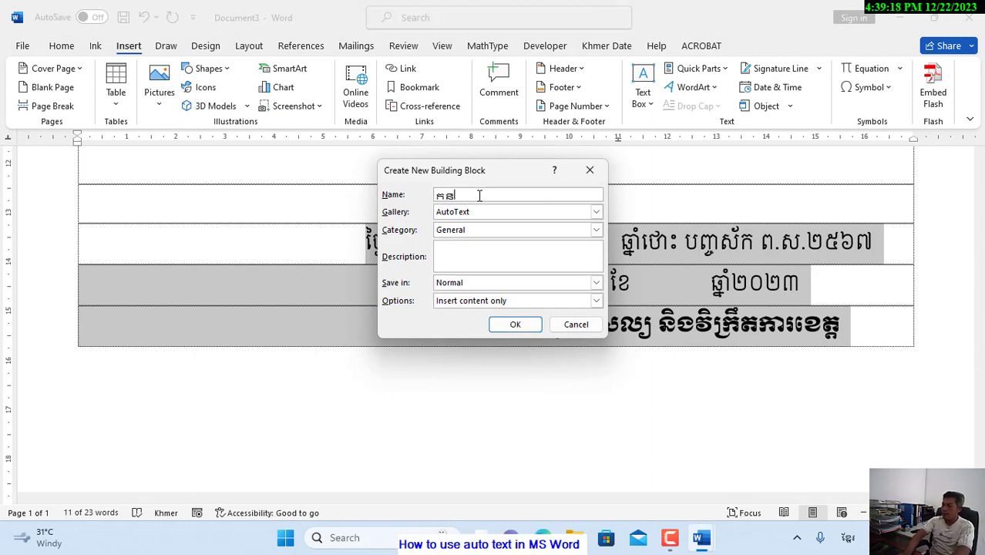
key(BackSpace)
key(BackSpace)
text(ថង)
text(លិខ)
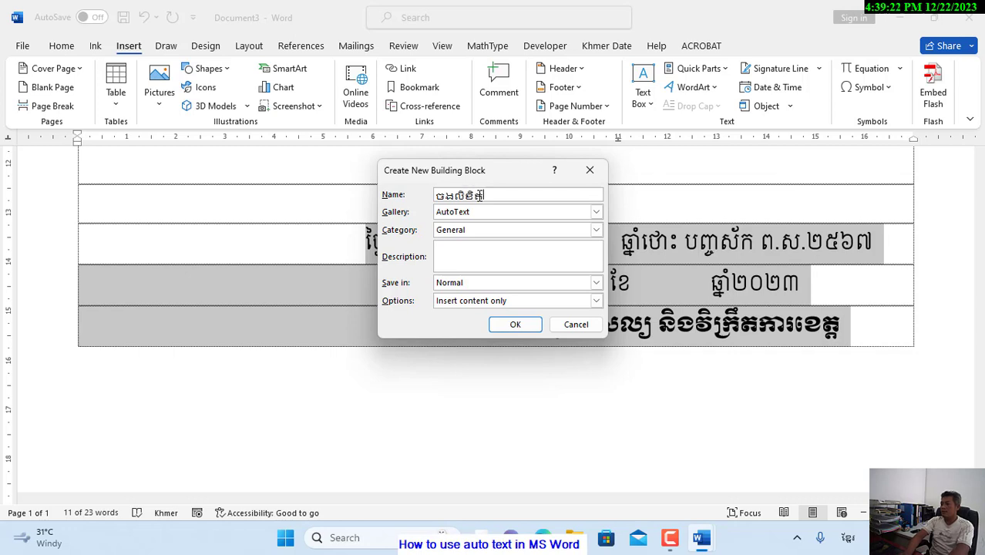
text(ិត)
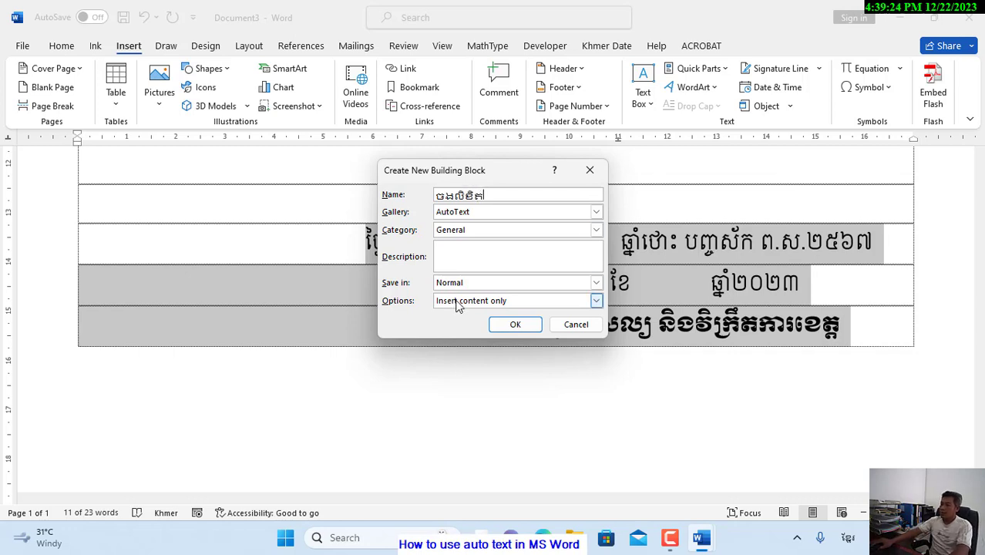
click(457, 306)
click(481, 322)
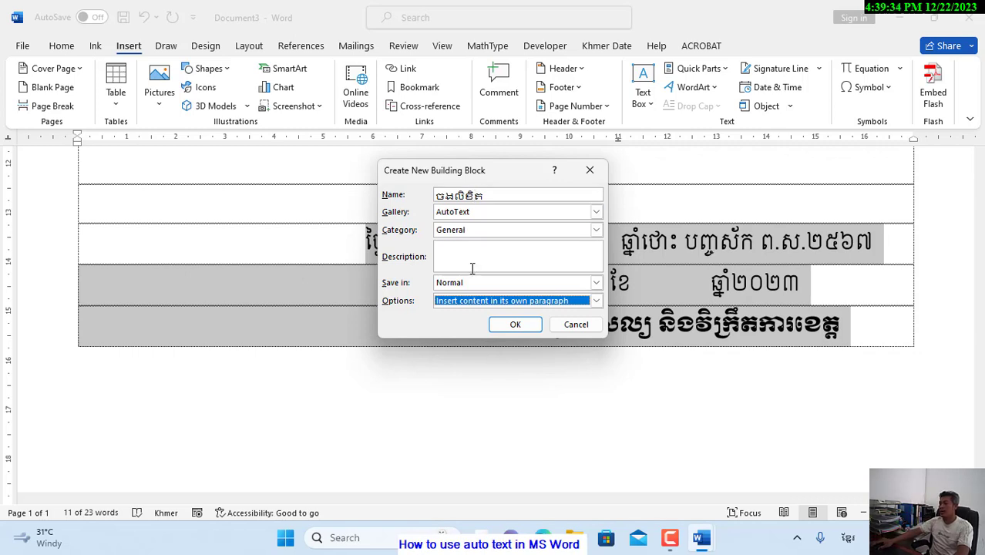
click(507, 325)
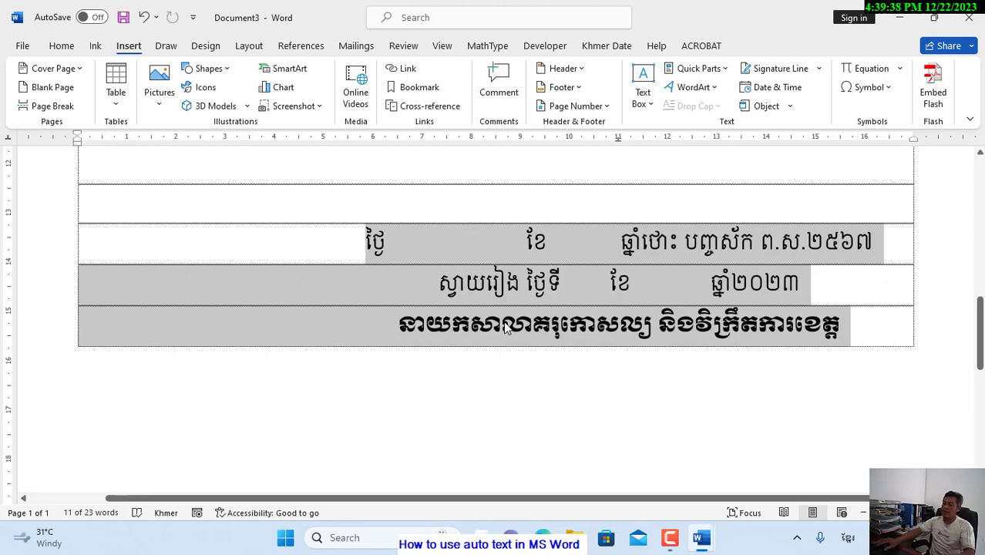
Step: In new Document4, type 'ក្ស' in Khmer in the table and insert the letterhead AutoText
key(ctrl+n)
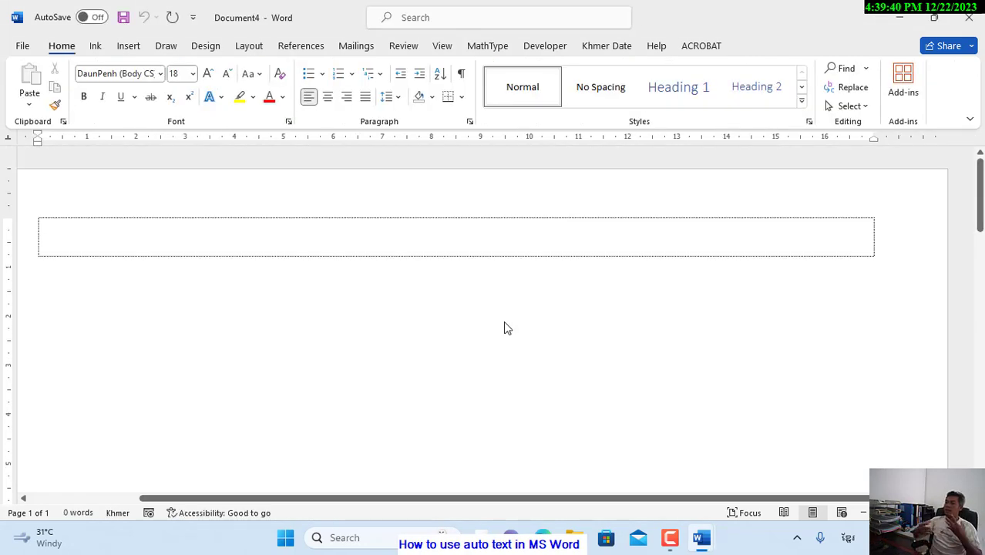
text(០)
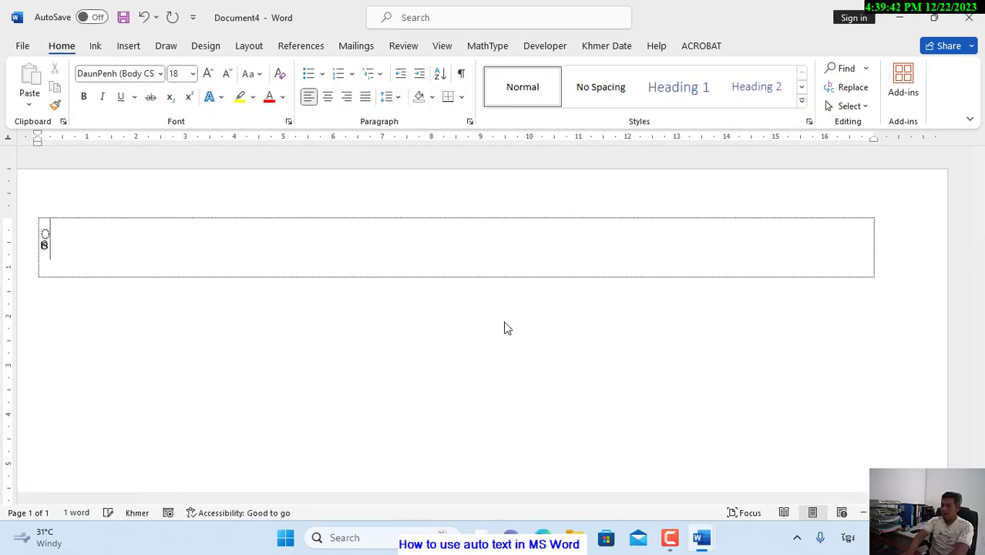
key(BackSpace)
text(k)
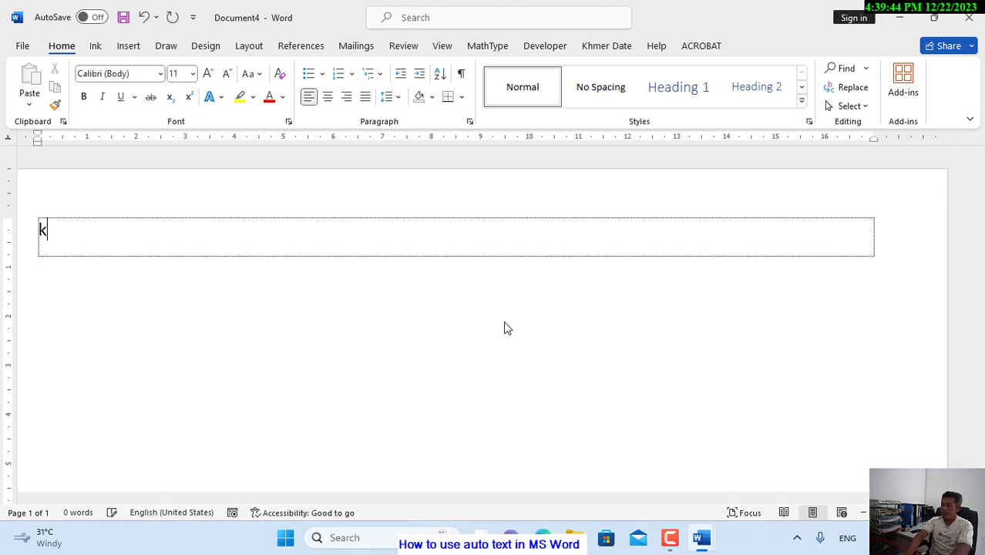
text(jb)
key(BackSpace)
key(BackSpace)
key(BackSpace)
key(alt+shift)
text(ក)
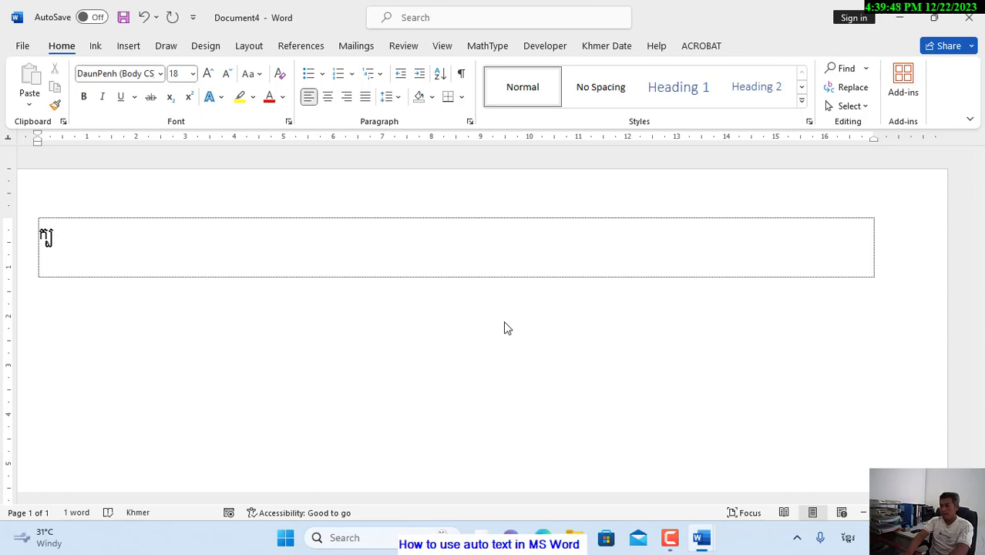
text(្ស)
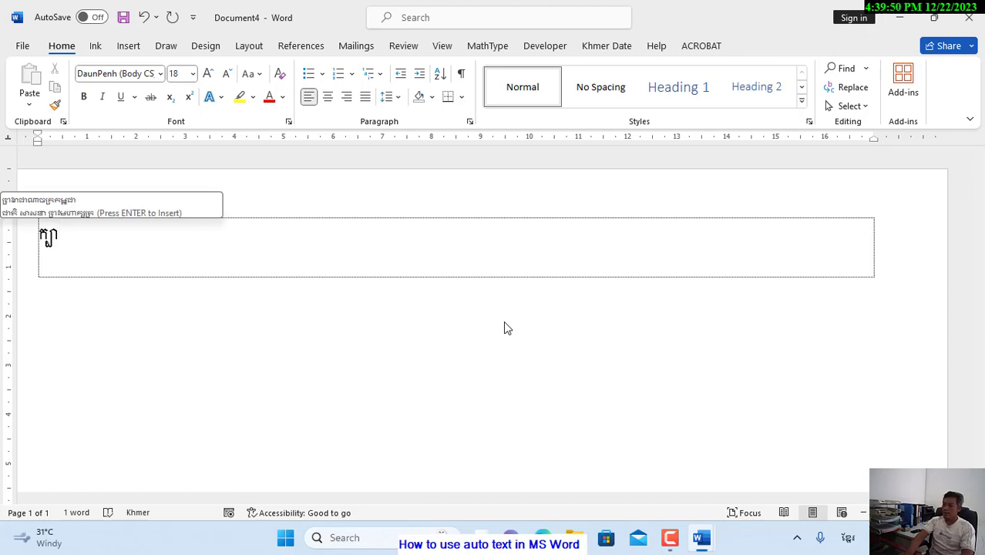
key(Return)
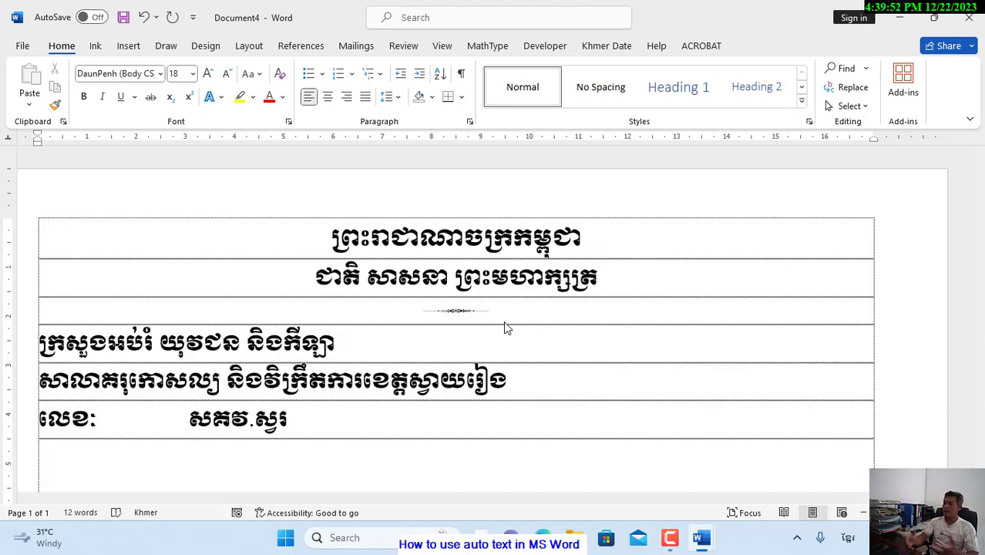
scroll(503, 321, down, 3)
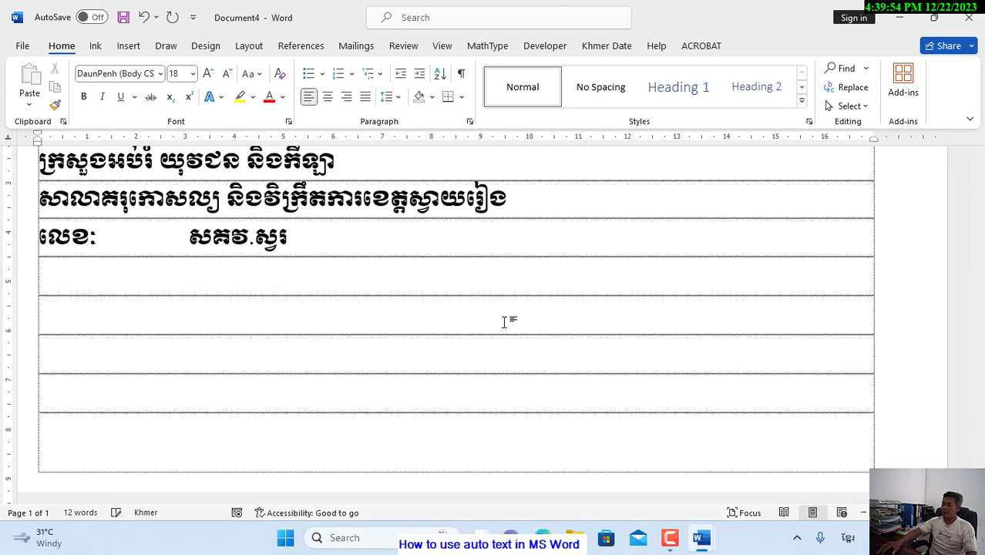
scroll(503, 321, down, 5)
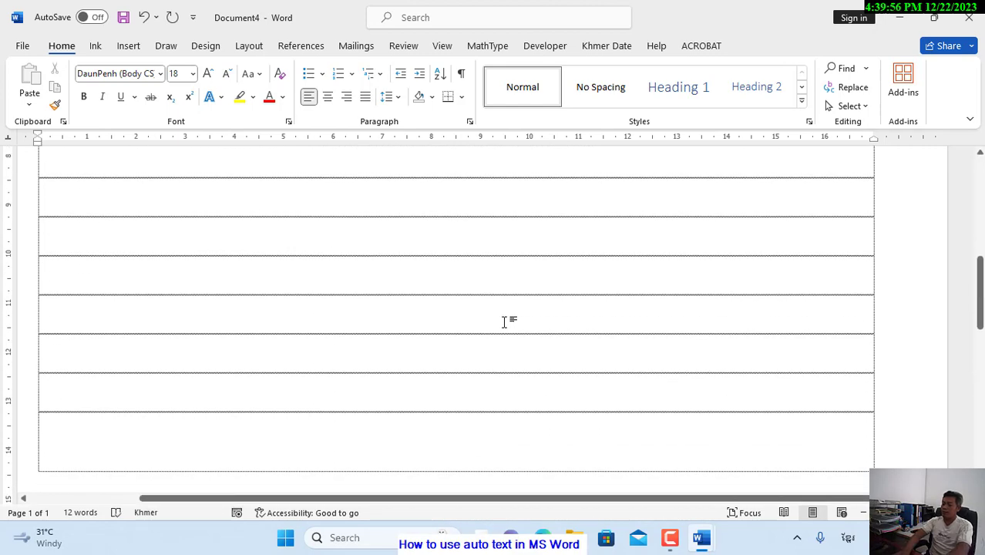
Step: Insert the ចុងលិខិត block in the last row and tab the ថ្ងៃ lunar date line right
text(ចុង)
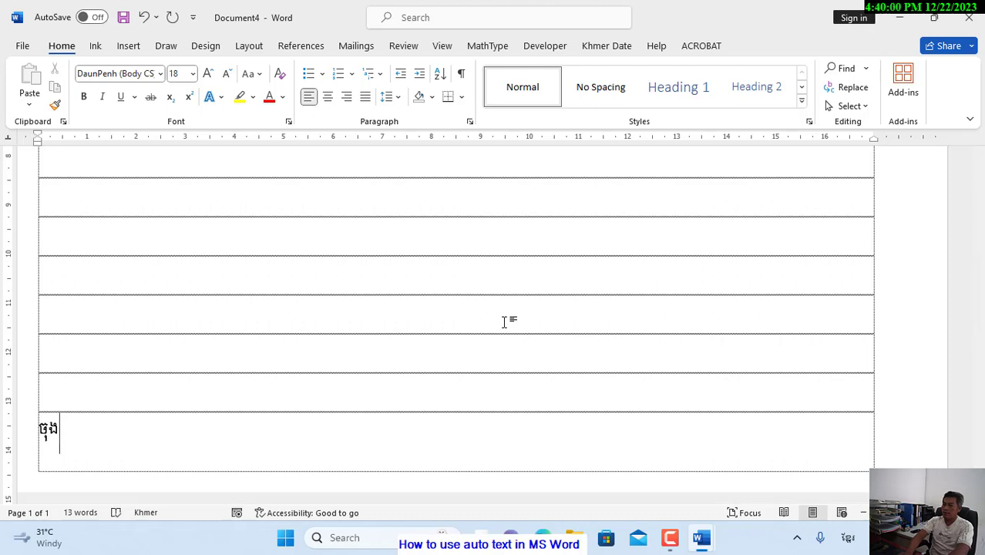
text(ល)
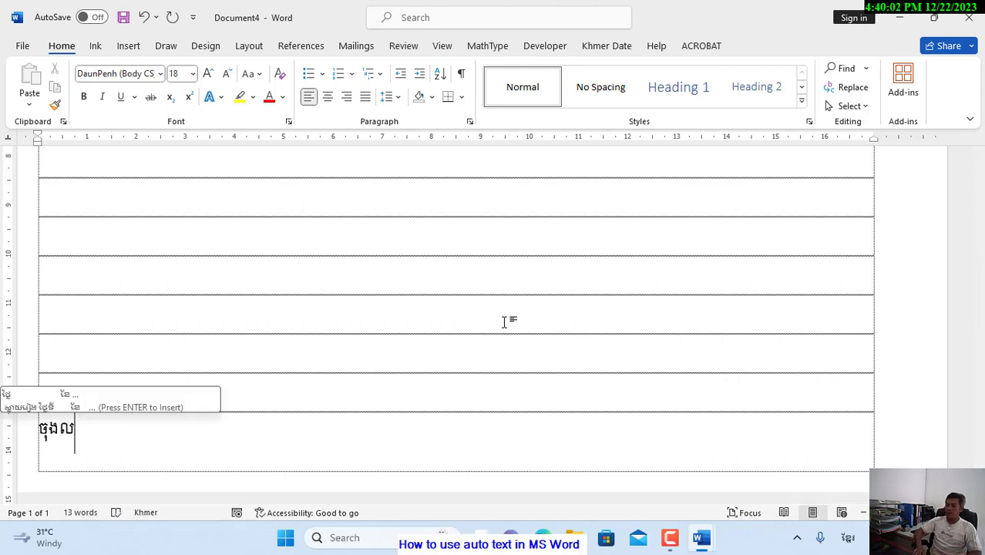
key(Return)
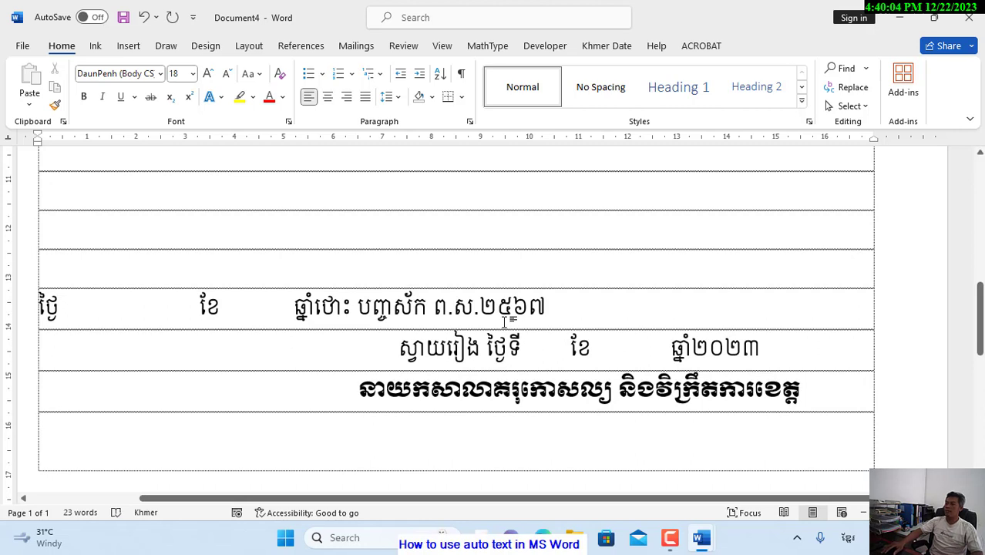
click(604, 323)
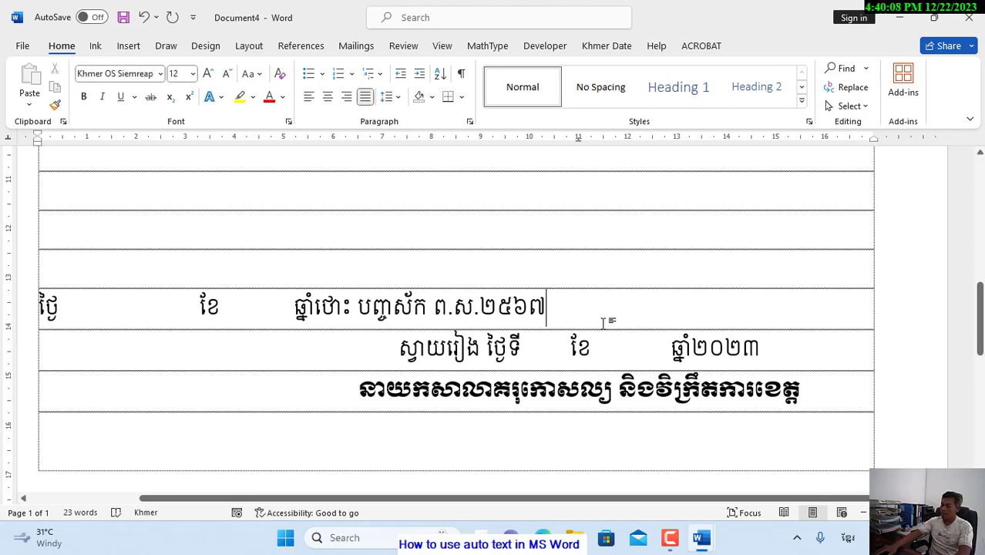
click(36, 301)
key(Tab)
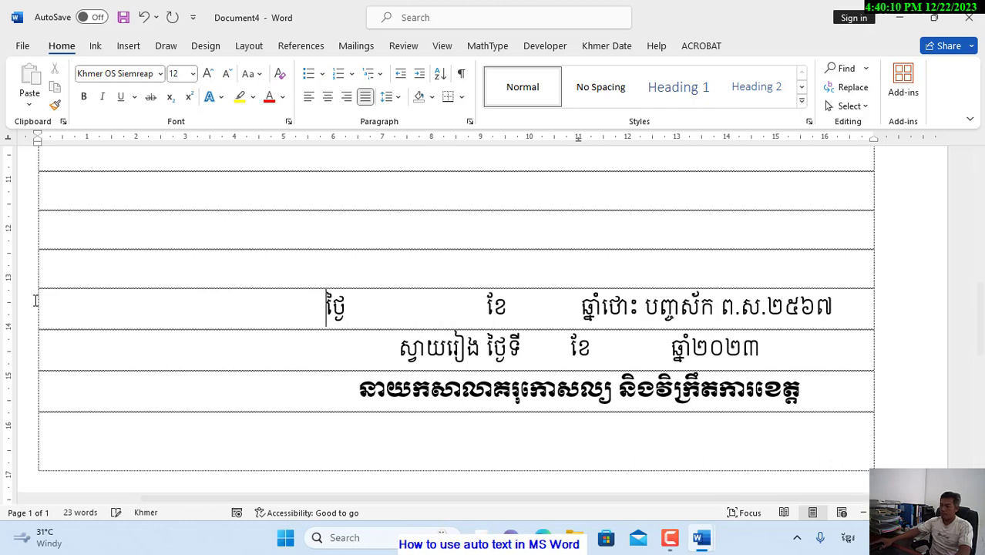